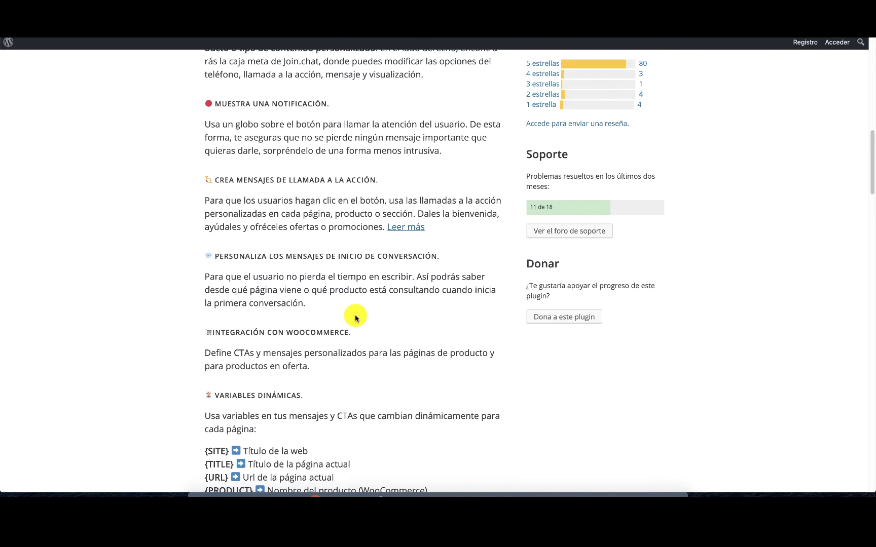
Scroll through the Join.chat plugin page to read its features, ratings and support details.
scroll(355, 318, up, 6)
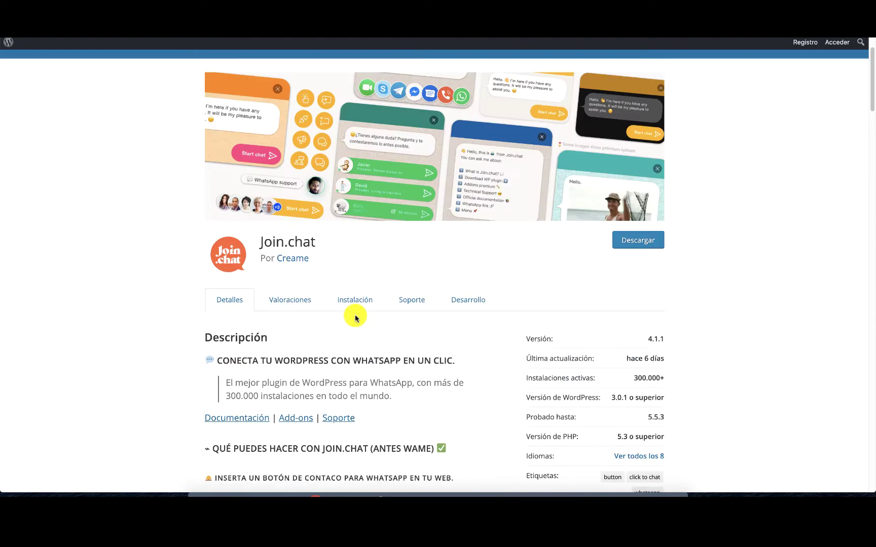
scroll(355, 317, down, 9)
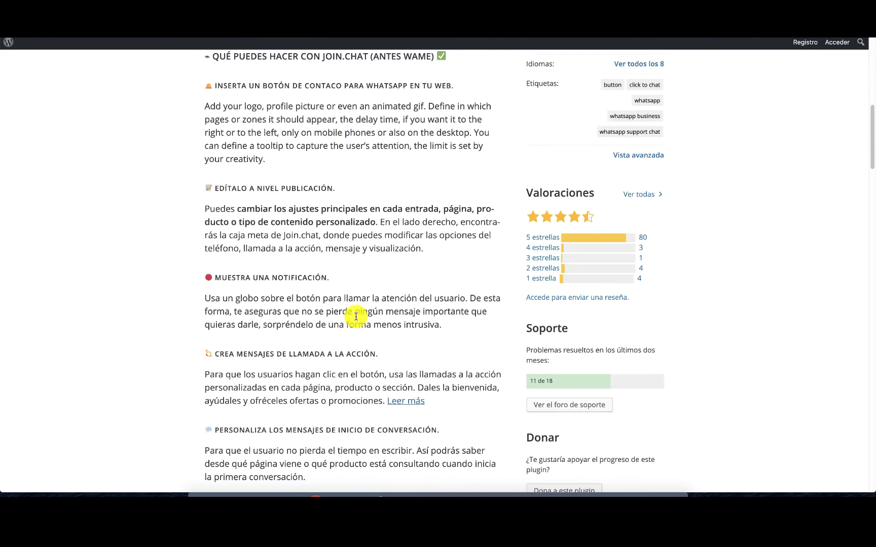
scroll(355, 316, up, 9)
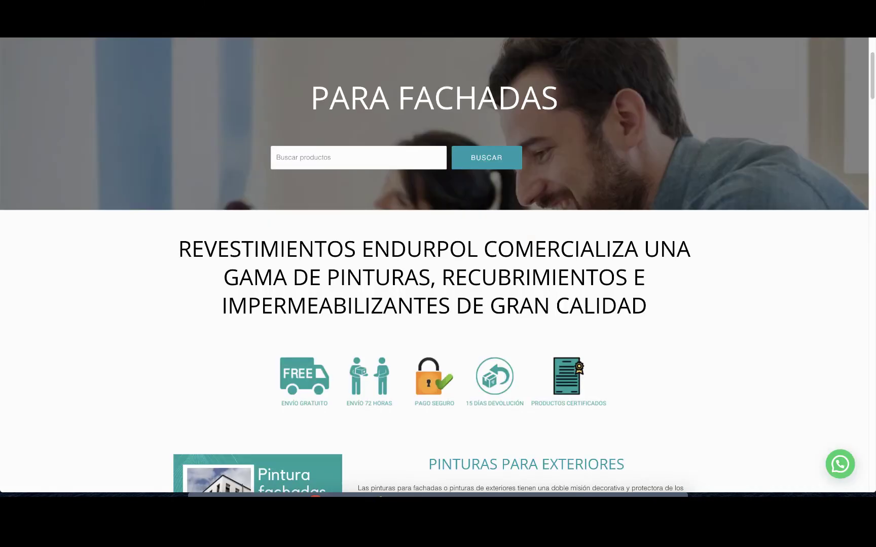
Open and close the storefront's floating WhatsApp chat popup twice to test it.
scroll(718, 288, up, 3)
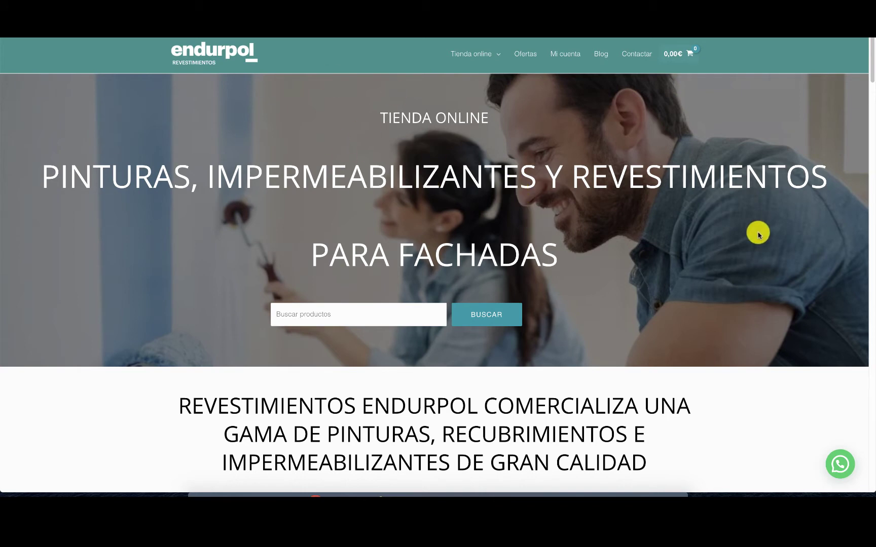
scroll(757, 234, down, 3)
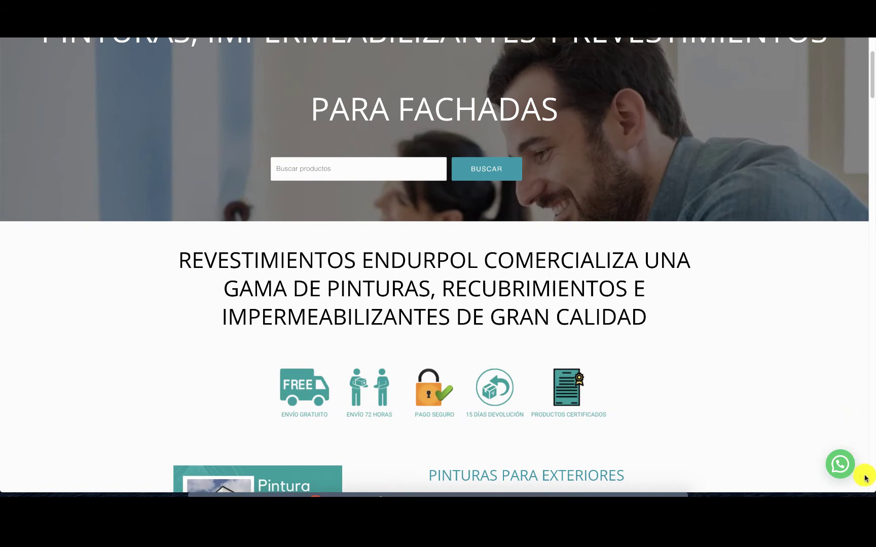
click(838, 465)
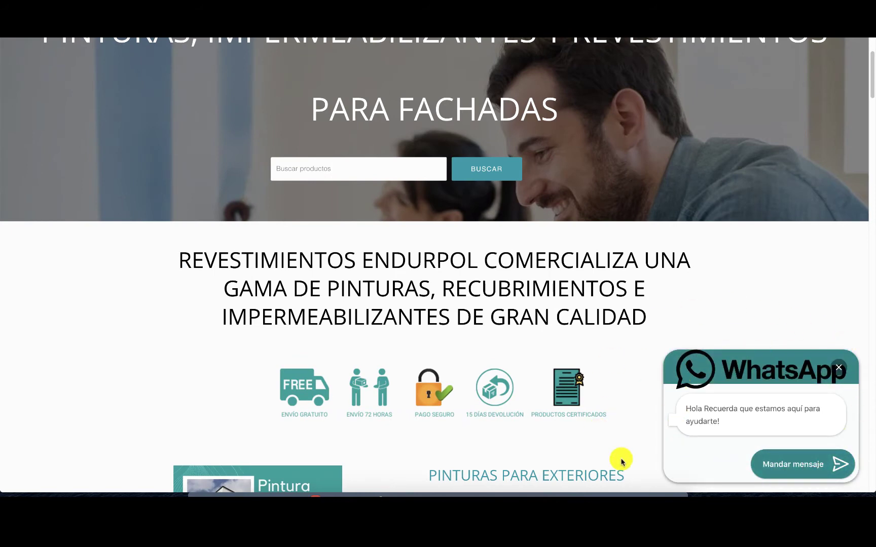
click(839, 367)
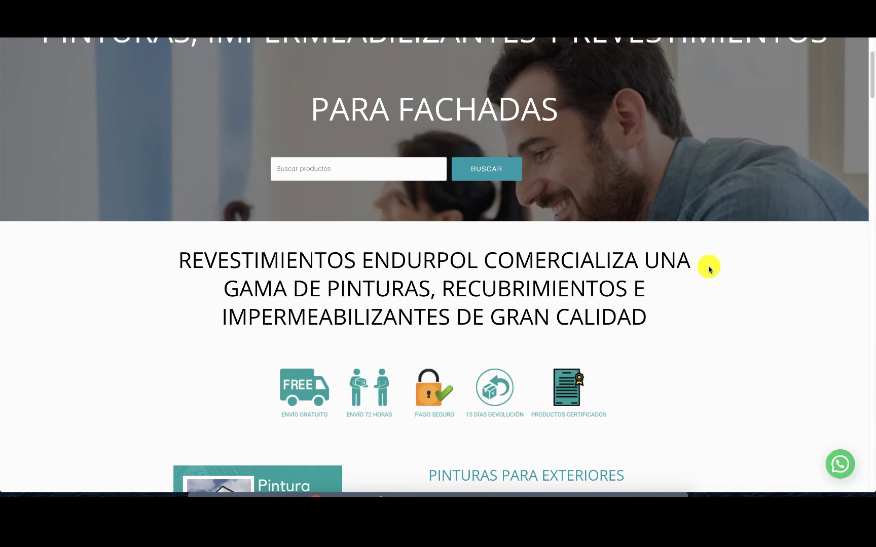
scroll(709, 269, up, 5)
scroll(668, 268, down, 2)
scroll(764, 318, up, 2)
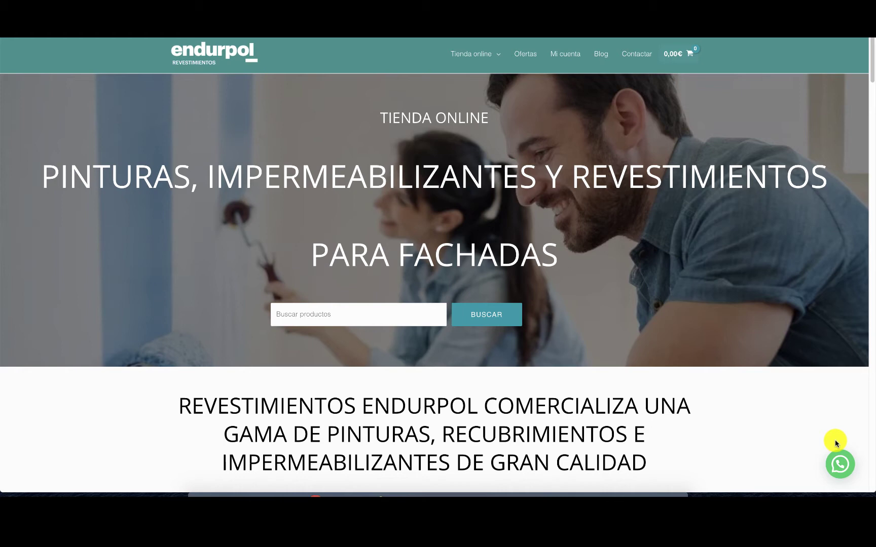
click(852, 465)
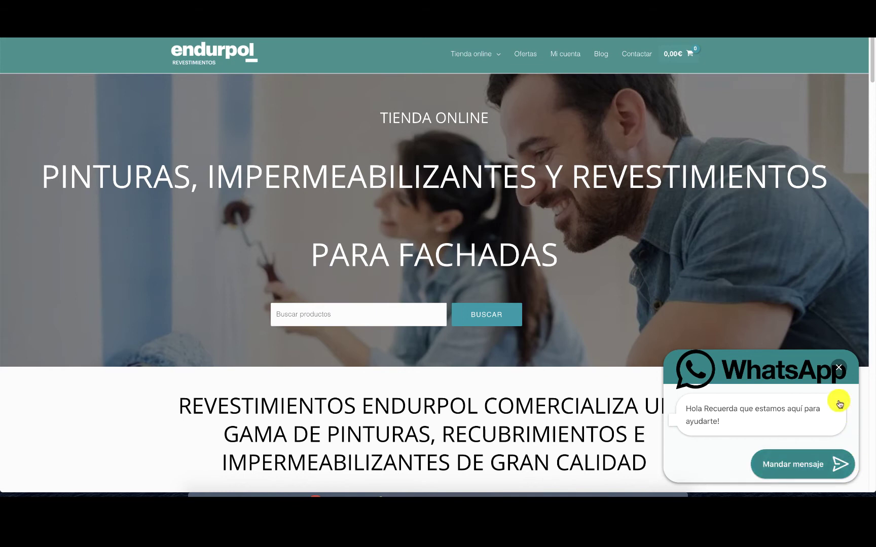
click(838, 367)
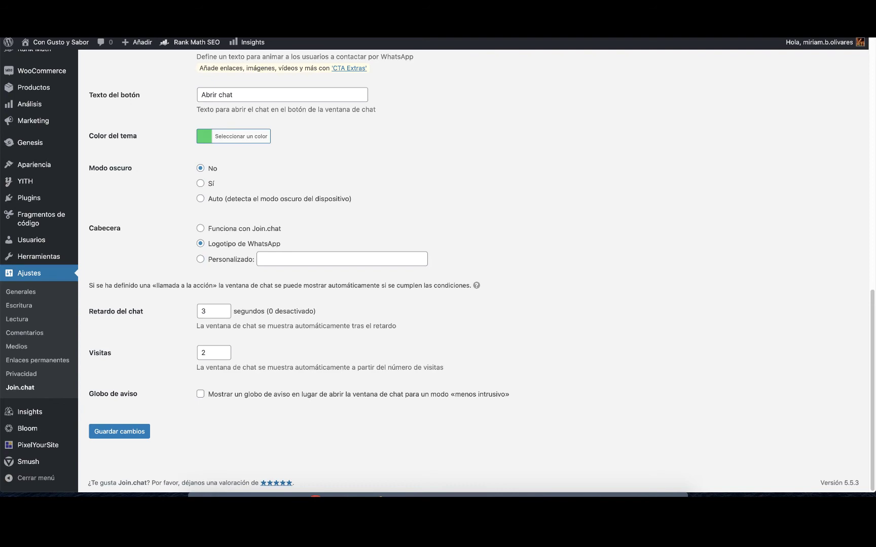
Go to the installed plugins list and open Join.chat's Ajustes settings.
scroll(420, 72, up, 15)
mouse_move(20, 367)
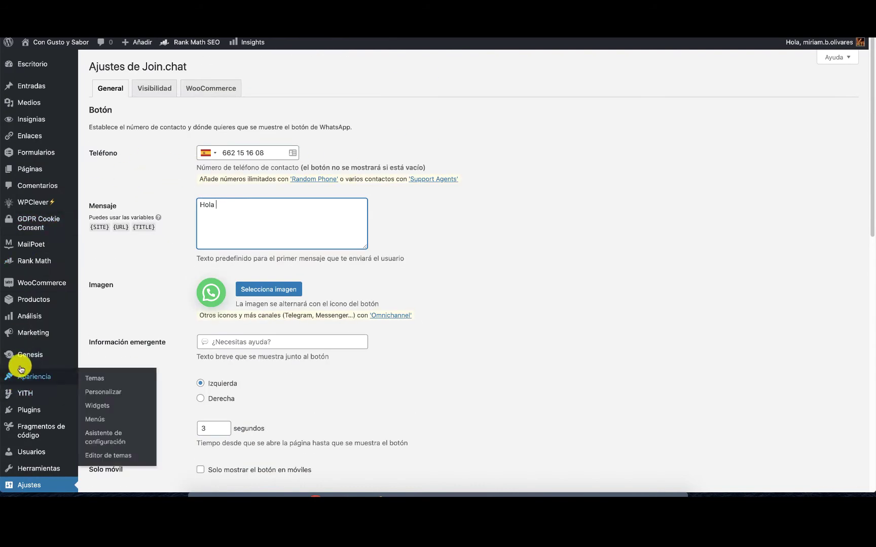
click(28, 412)
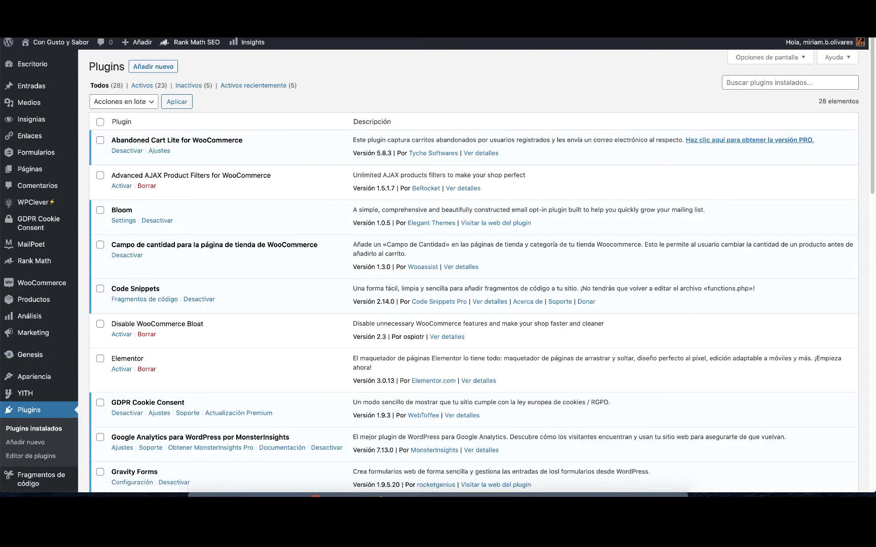
key(ctrl+Tab)
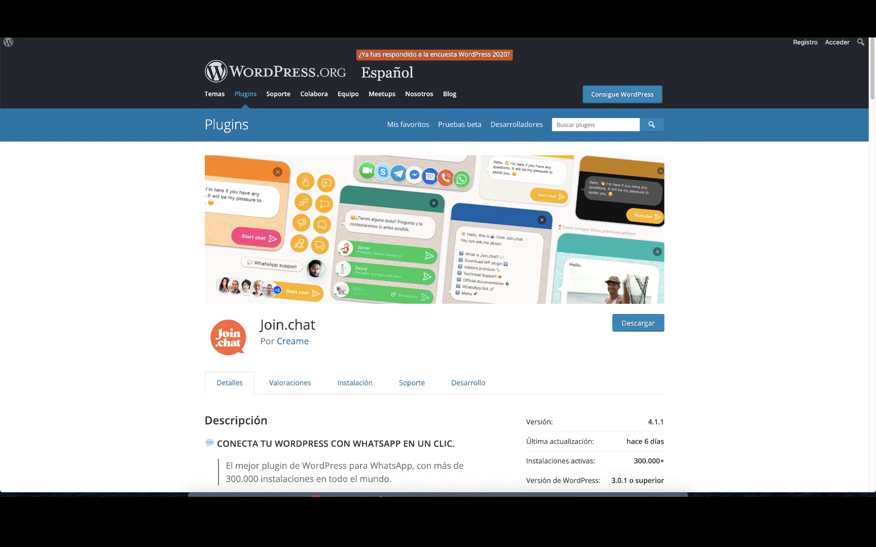
key(ctrl+Tab)
scroll(98, 297, down, 15)
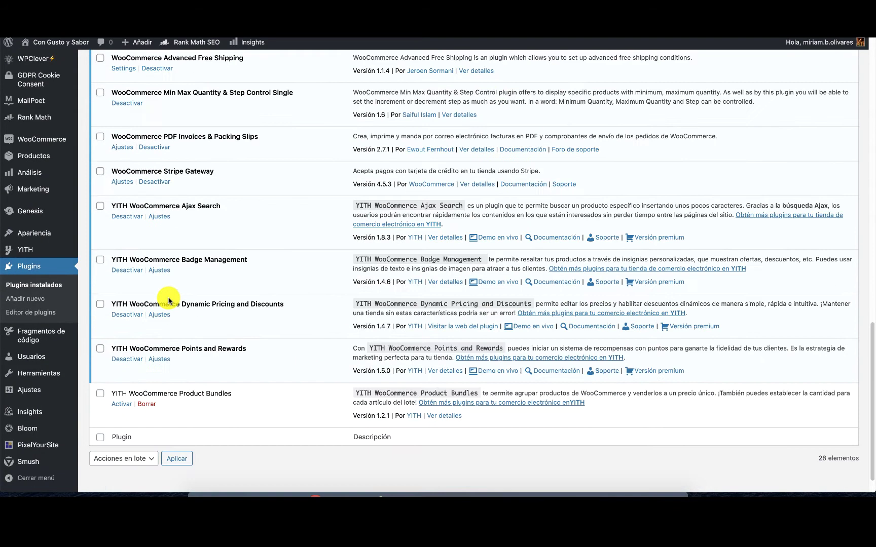
scroll(169, 301, up, 5)
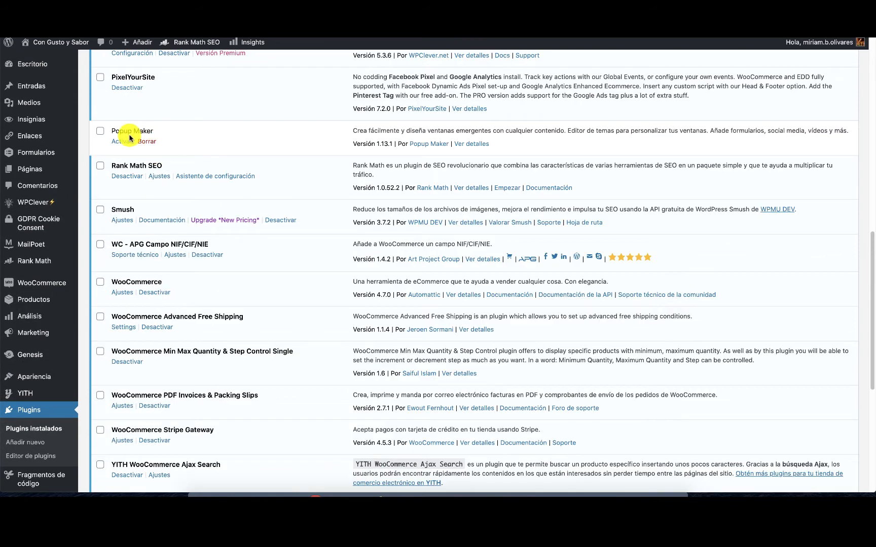
scroll(126, 139, up, 4)
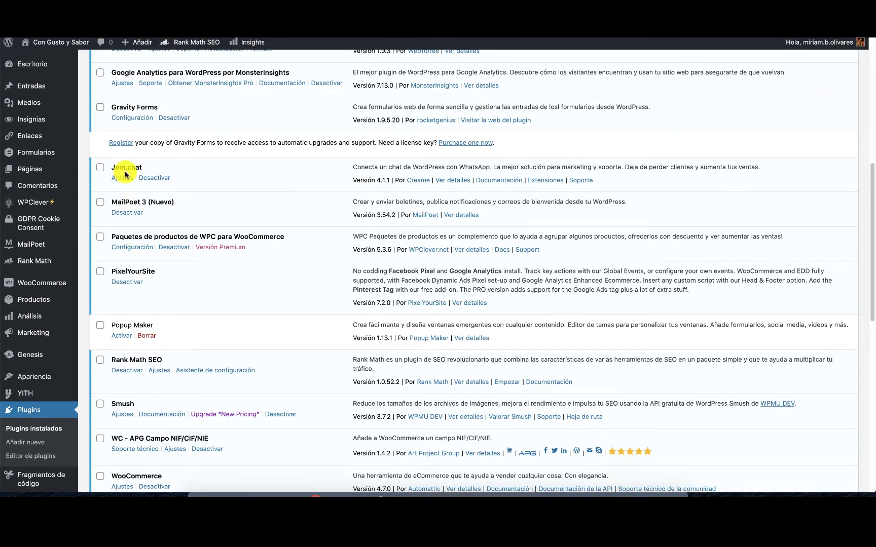
click(123, 178)
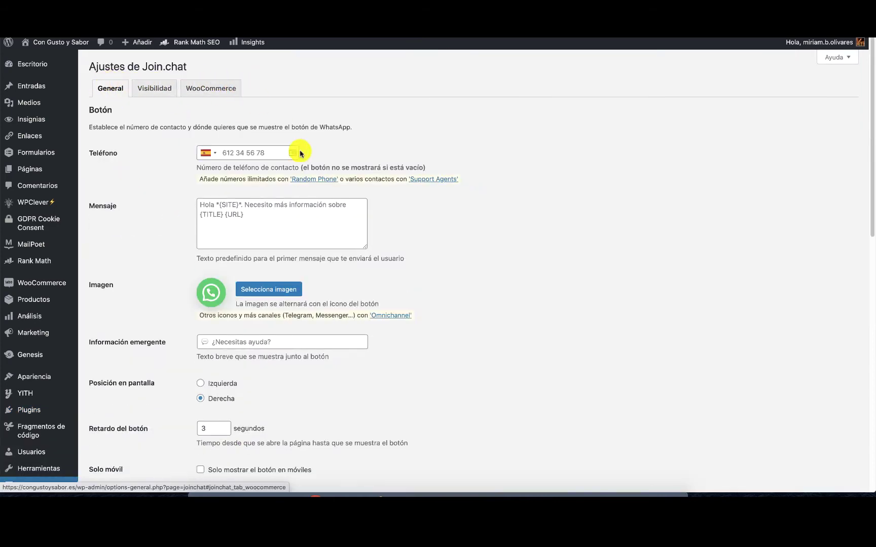
Enter the business WhatsApp phone number in the Join.chat Teléfono field.
click(269, 152)
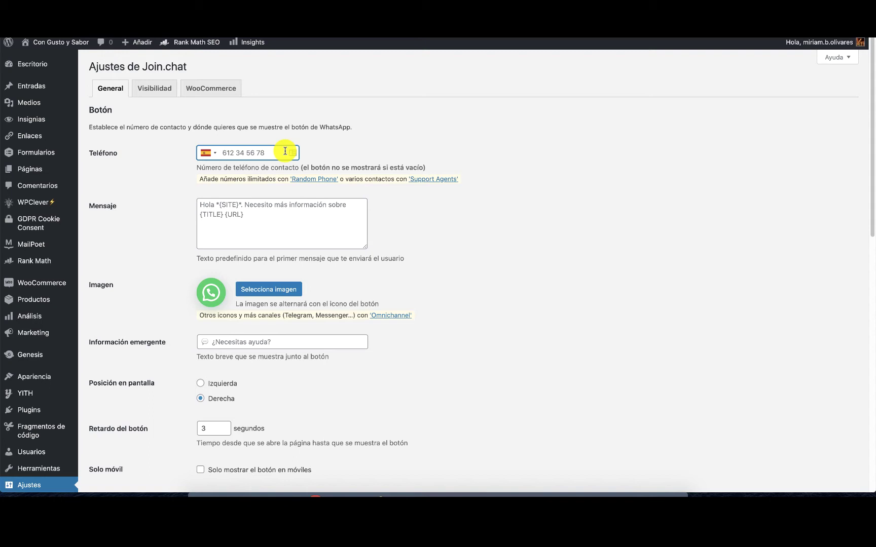
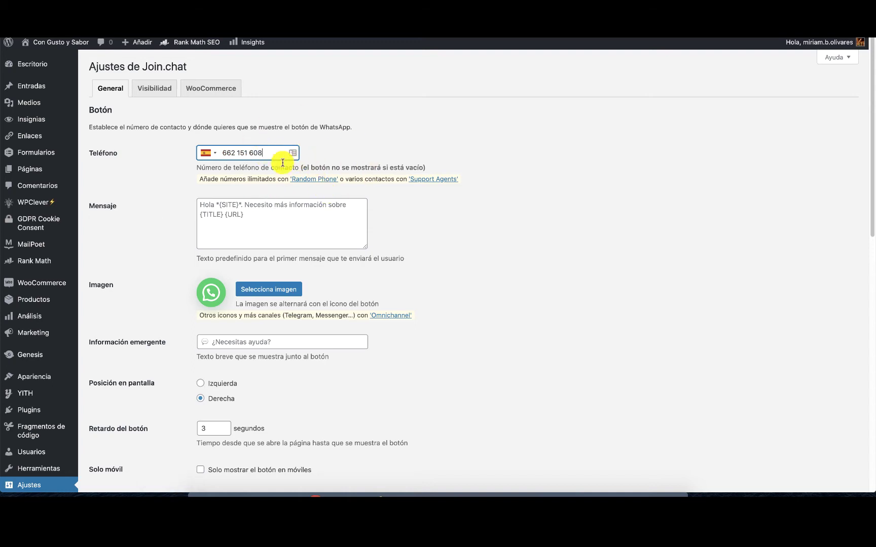
mouse_move(266, 226)
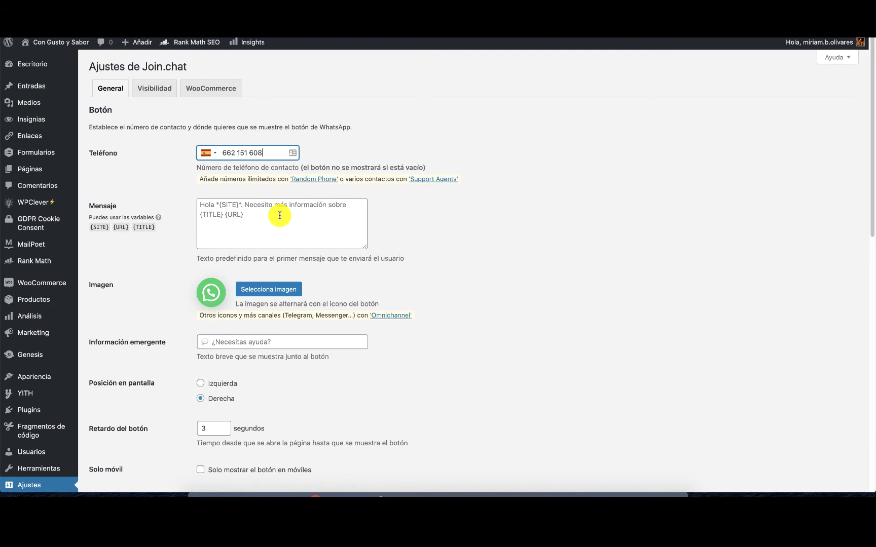
Type the message 'Hola necesito más información sobre tu producto' in the Mensaje box.
click(213, 203)
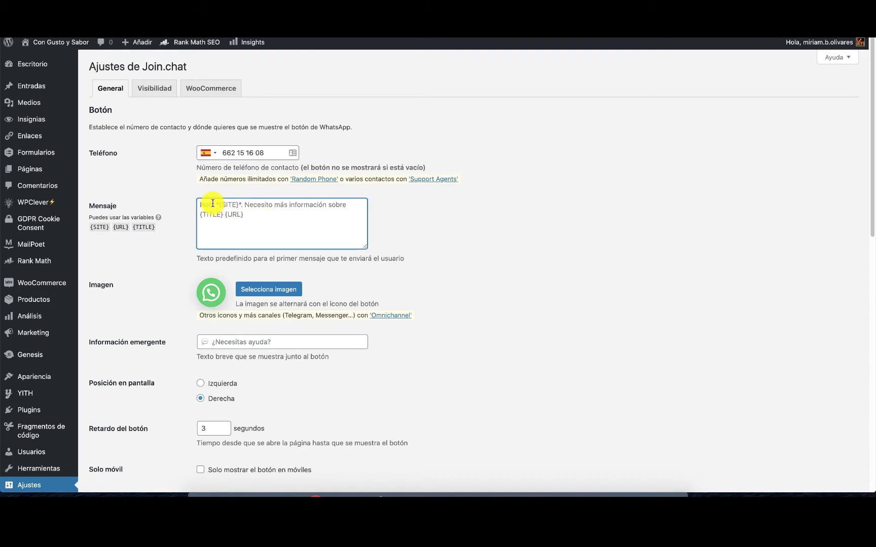
text(Jola)
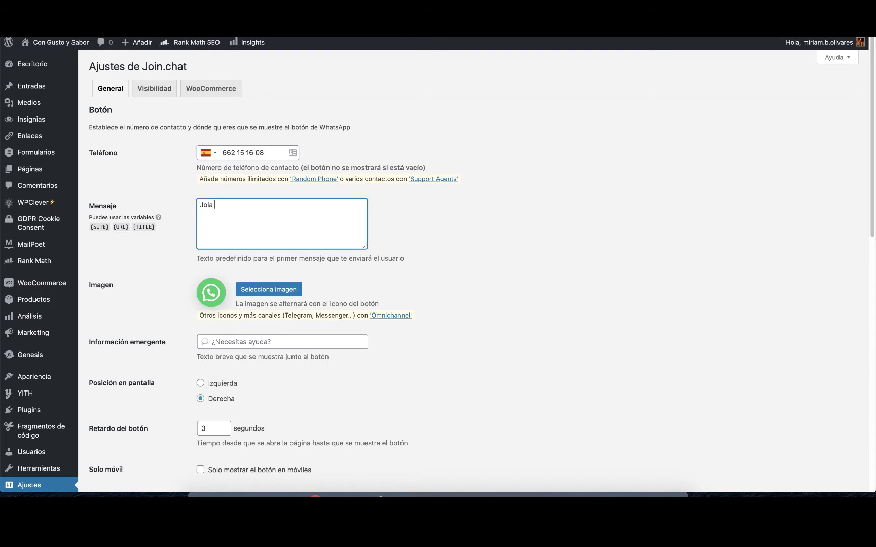
key(BackSpace)
key(BackSpace)
key(BackSpace)
key(BackSpace)
key(BackSpace)
text(Hola)
text(necesito más infoemc)
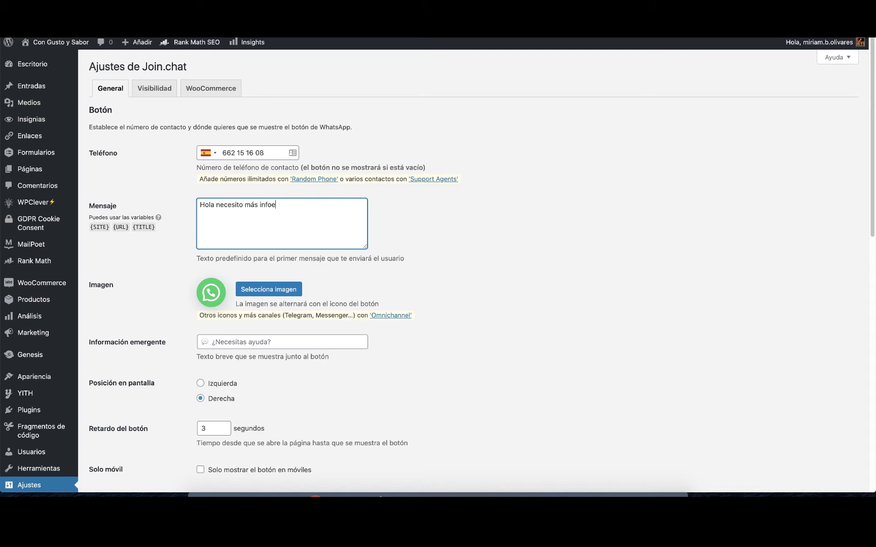
key(BackSpace)
key(BackSpace)
key(BackSpace)
text(rmación sobr)
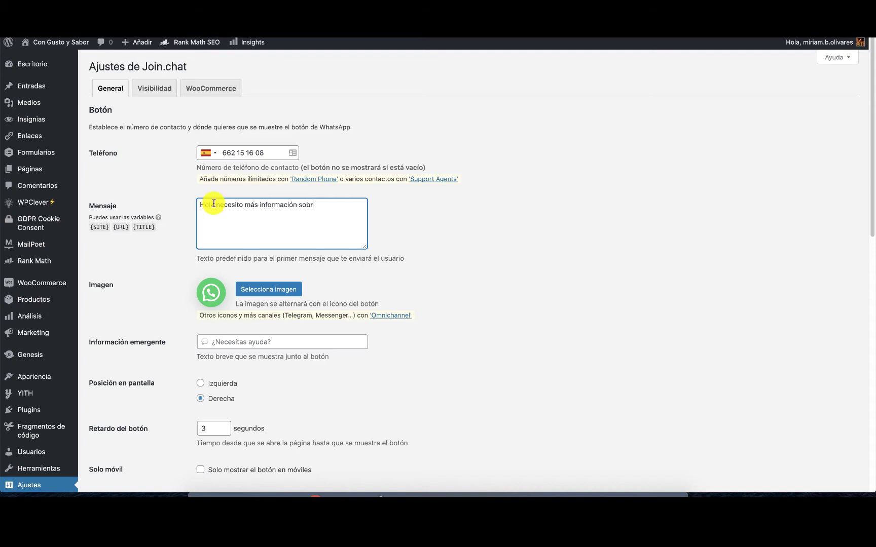
text(e tu producto)
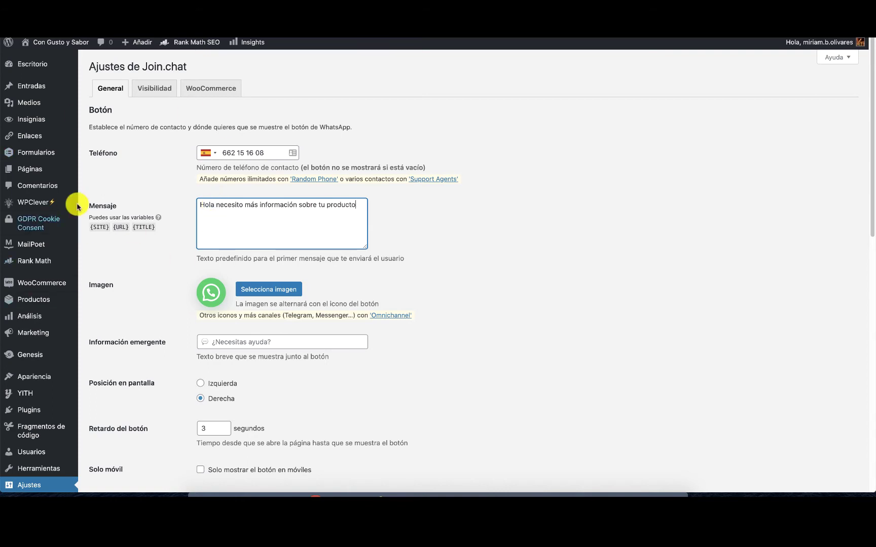
Copy the {URL} variable and append it to the end of the message.
click(121, 228)
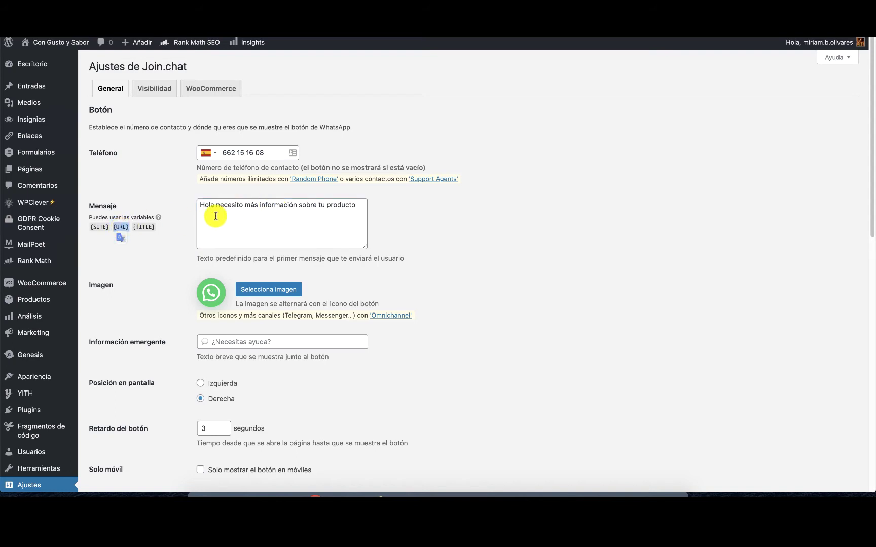
drag(123, 229, 111, 224)
key(ctrl+c)
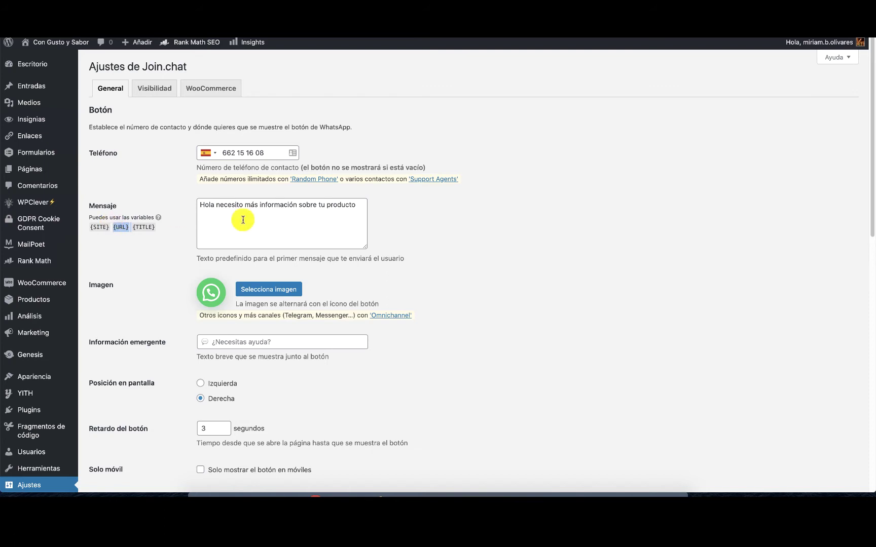
click(361, 204)
key(ctrl+v)
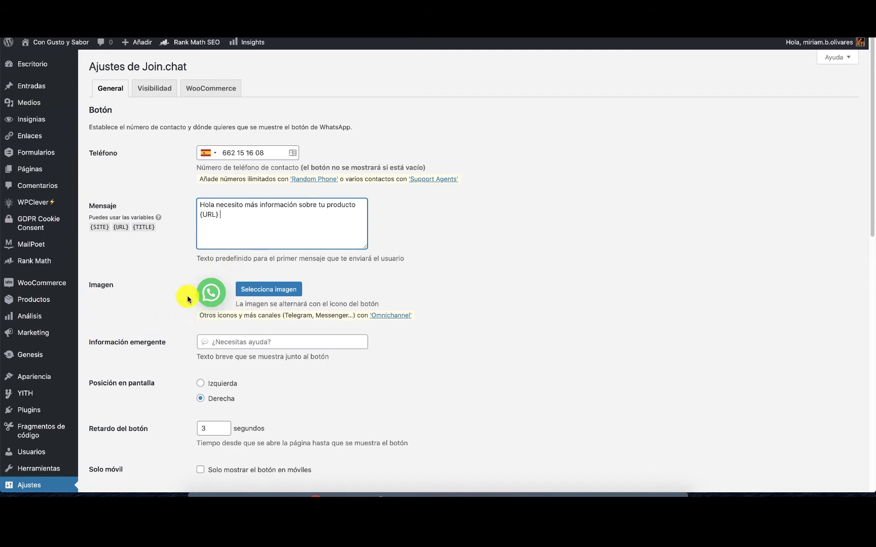
click(279, 340)
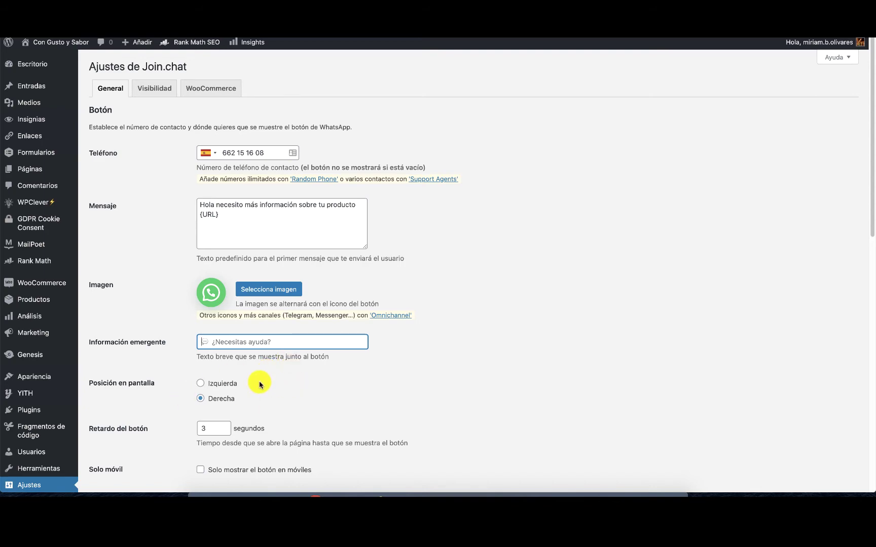
scroll(260, 385, down, 5)
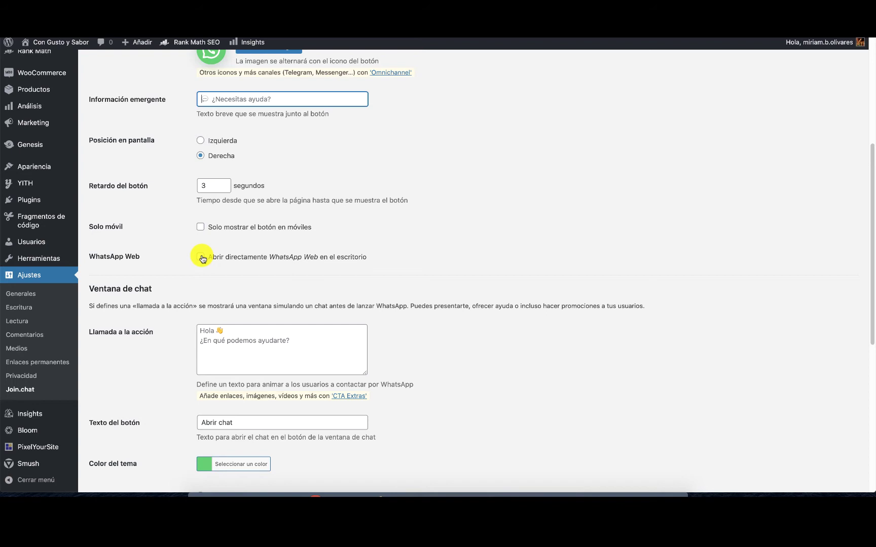
Enable 'Abrir directamente WhatsApp Web en el escritorio' and start editing the call-to-action text.
click(202, 257)
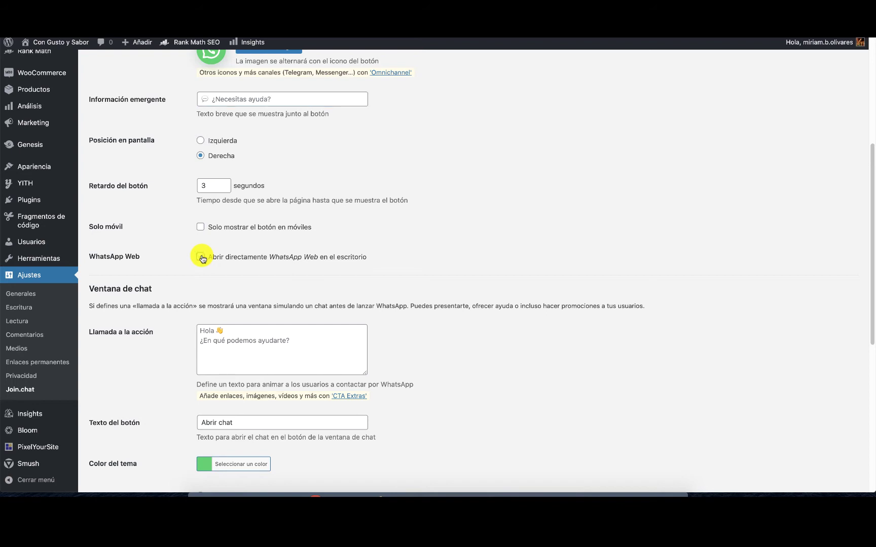
click(201, 257)
mouse_move(236, 323)
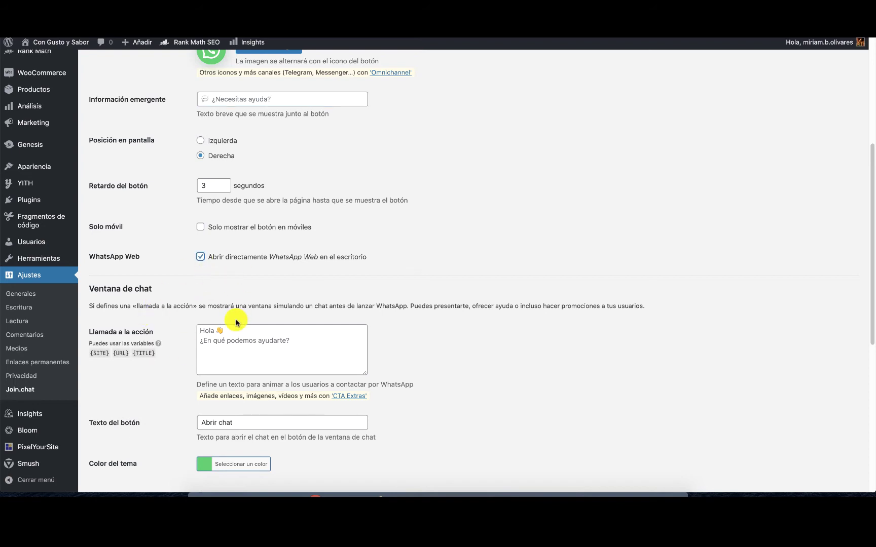
scroll(236, 323, down, 3)
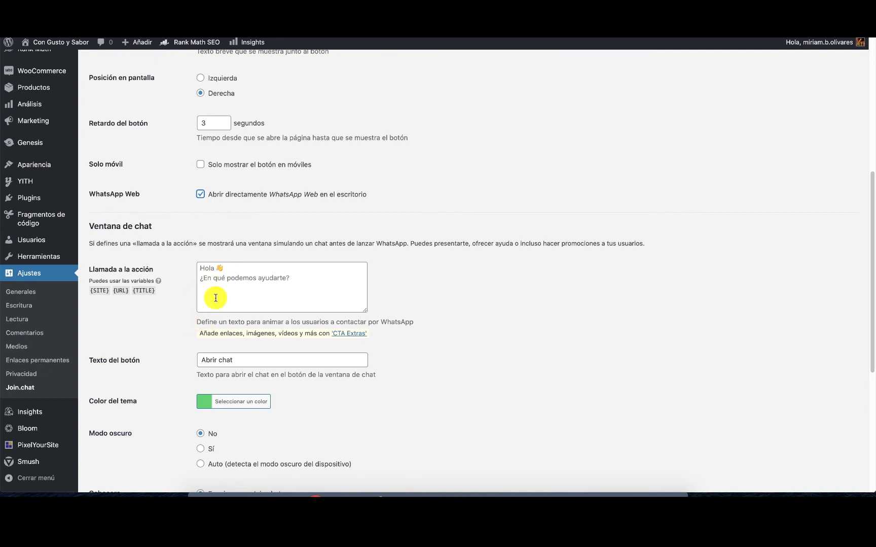
click(215, 271)
Begin the call-to-action with 'Hola' followed by the waving-hand emoji copied from Notes.
text(Hola)
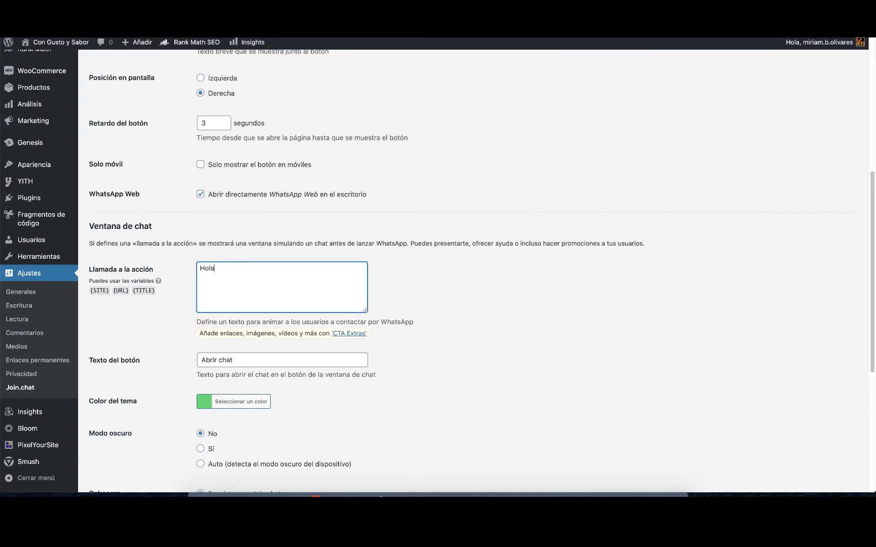
click(637, 493)
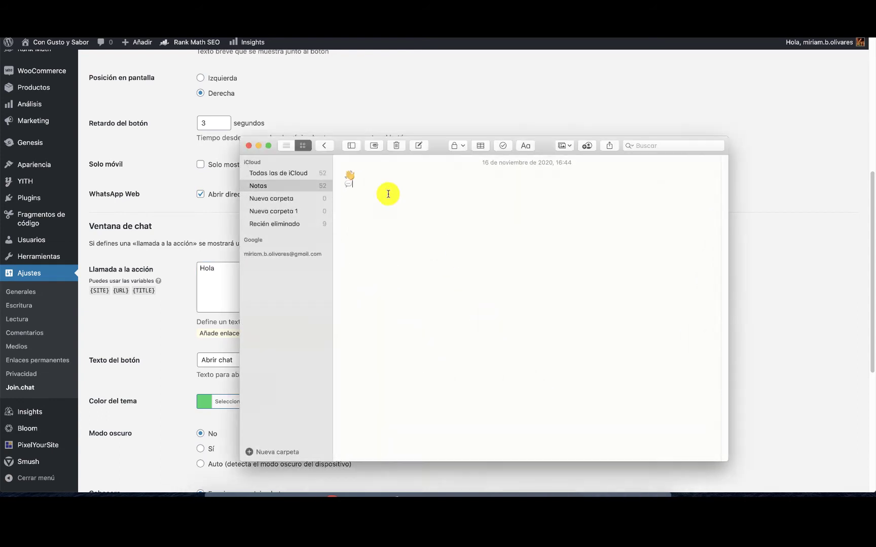
drag(358, 176, 329, 173)
key(super+c)
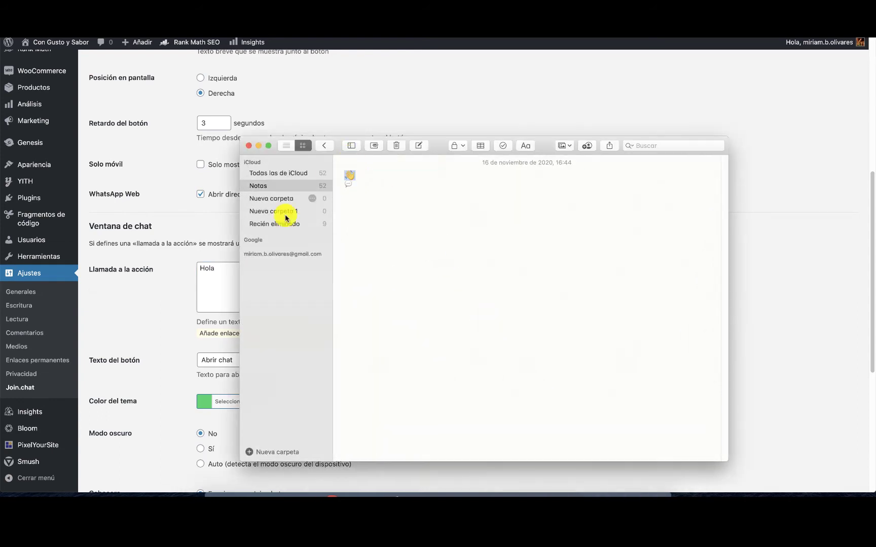
click(198, 307)
key(super+v)
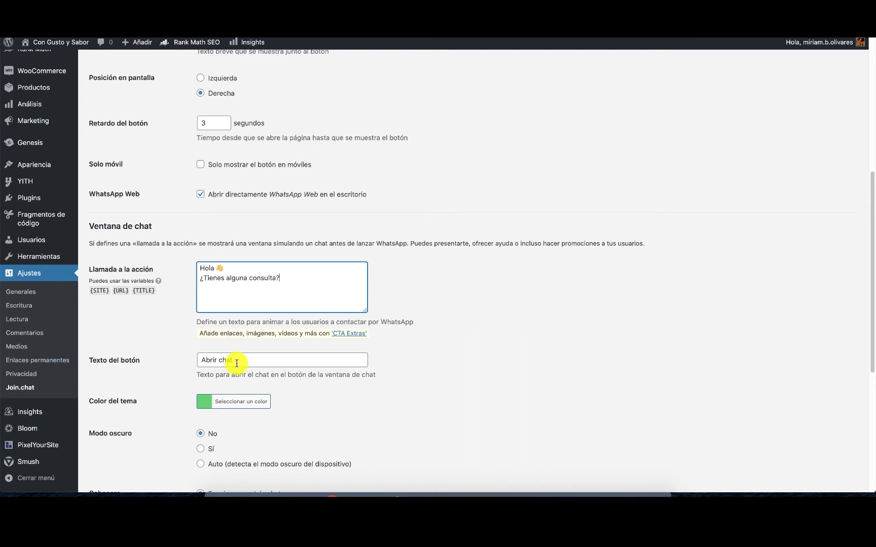
Change the button text from 'Abrir chat' to '¿Hablamos?' and set the header to the WhatsApp logo.
drag(237, 364, 198, 359)
text(¿)
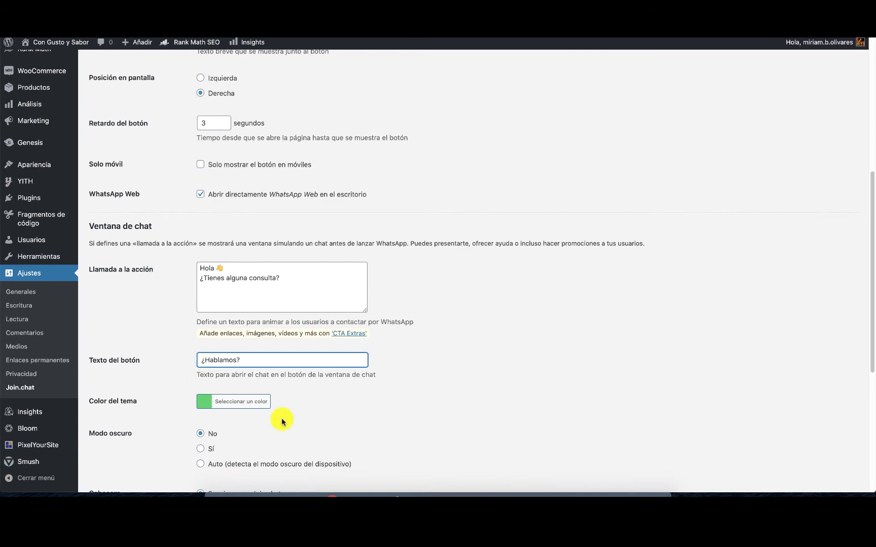
scroll(283, 421, down, 2)
scroll(282, 421, down, 5)
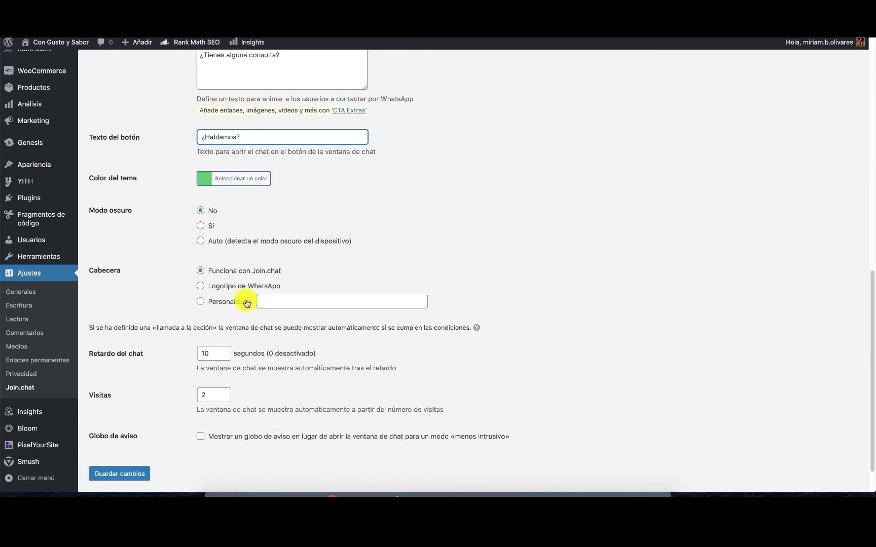
click(201, 287)
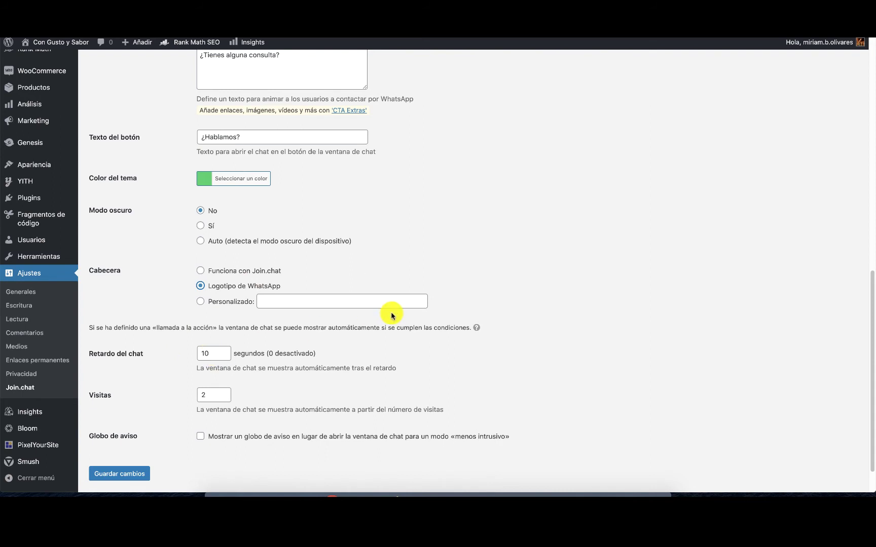
scroll(381, 323, up, 4)
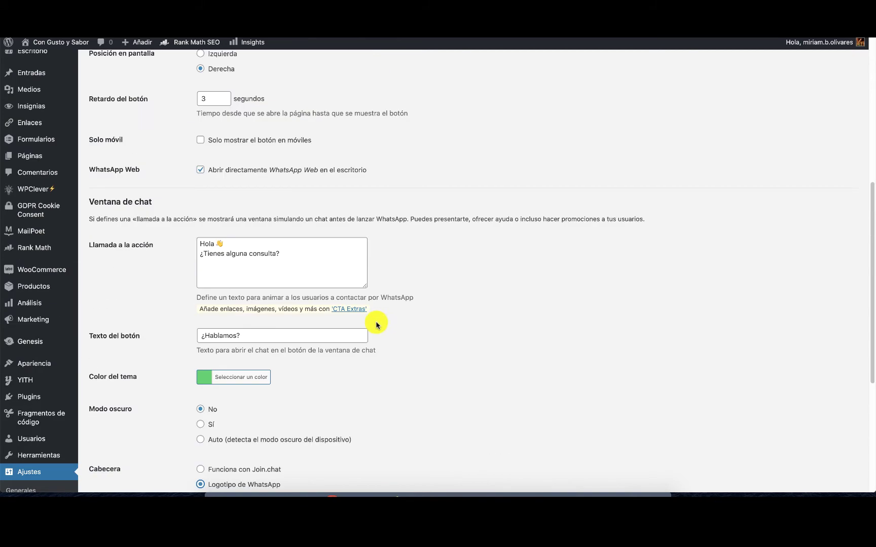
scroll(377, 324, up, 1)
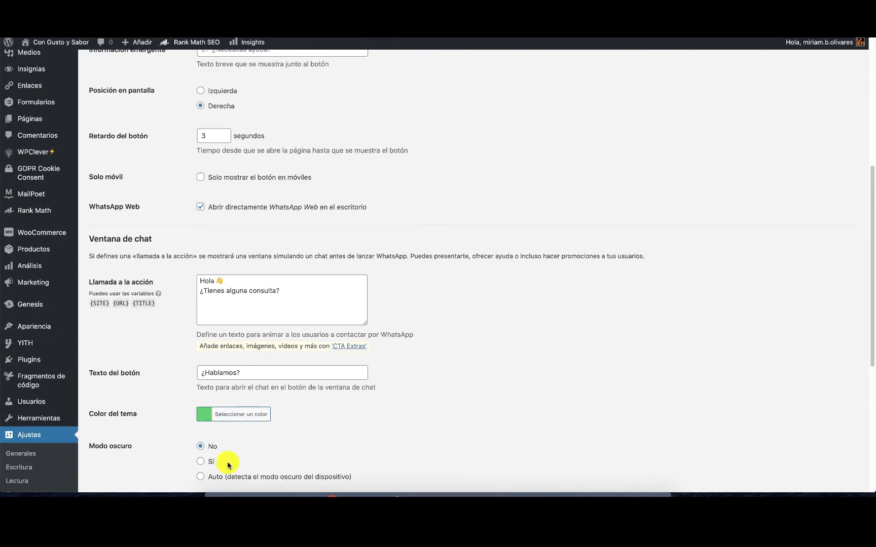
scroll(415, 349, down, 5)
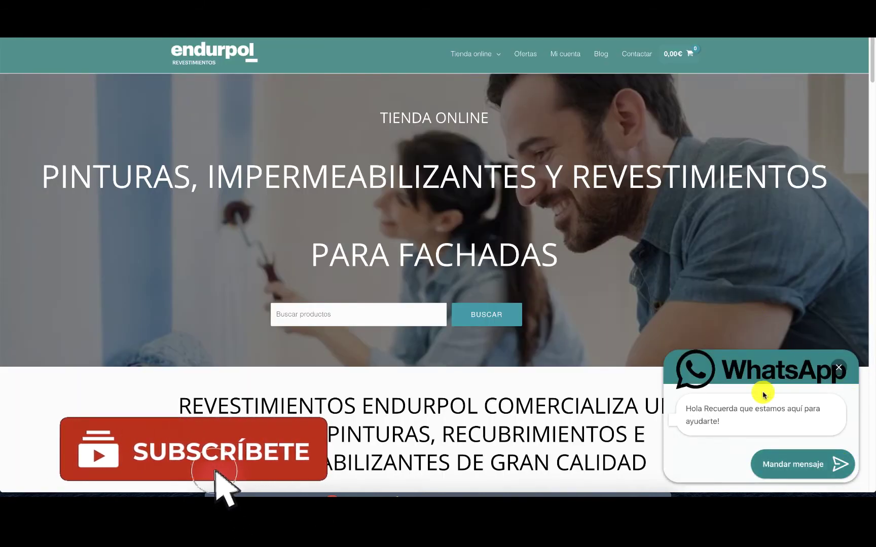
click(839, 367)
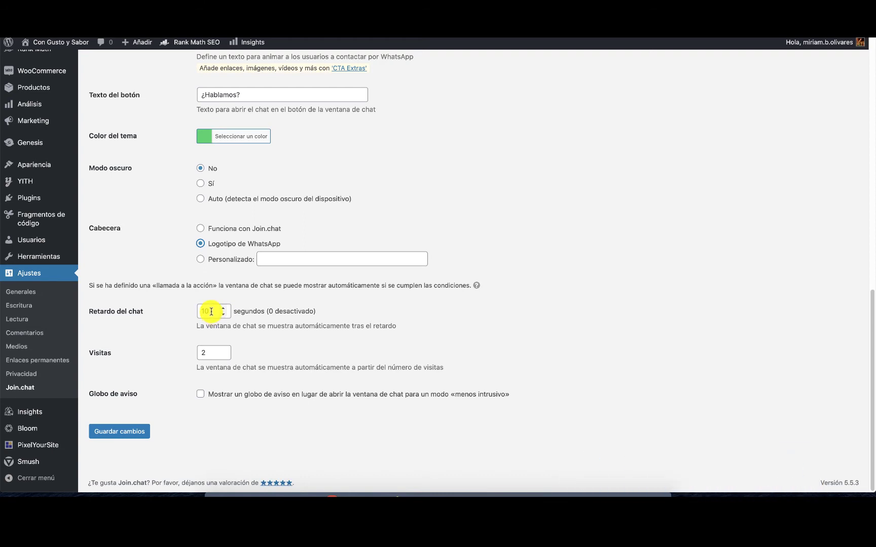
Clear the chat delay, set Visitas to 1, and enable the Globo de aviso balloon.
double_click(212, 312)
key(BackSpace)
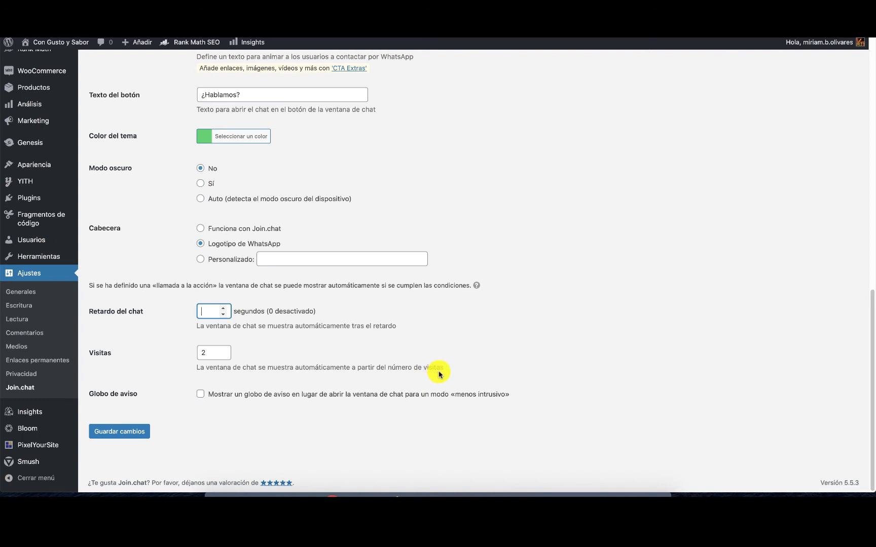
click(224, 357)
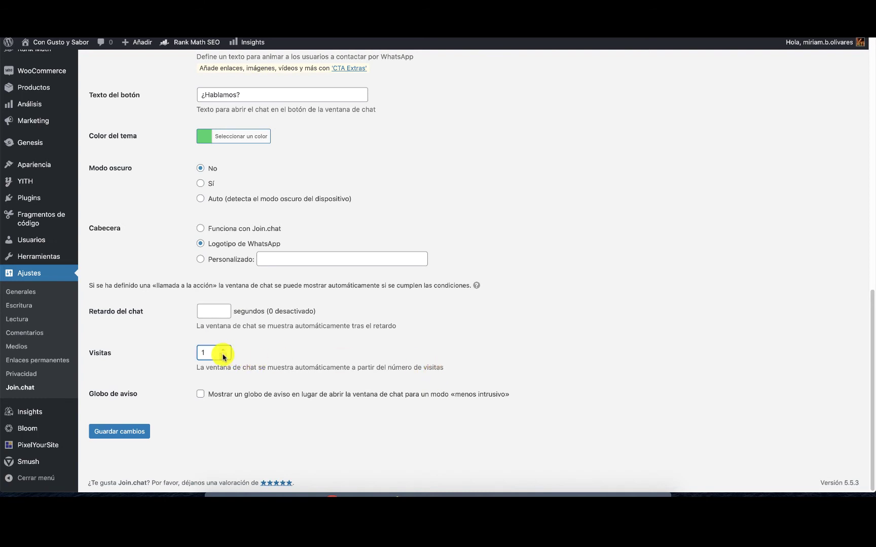
click(201, 396)
click(201, 396)
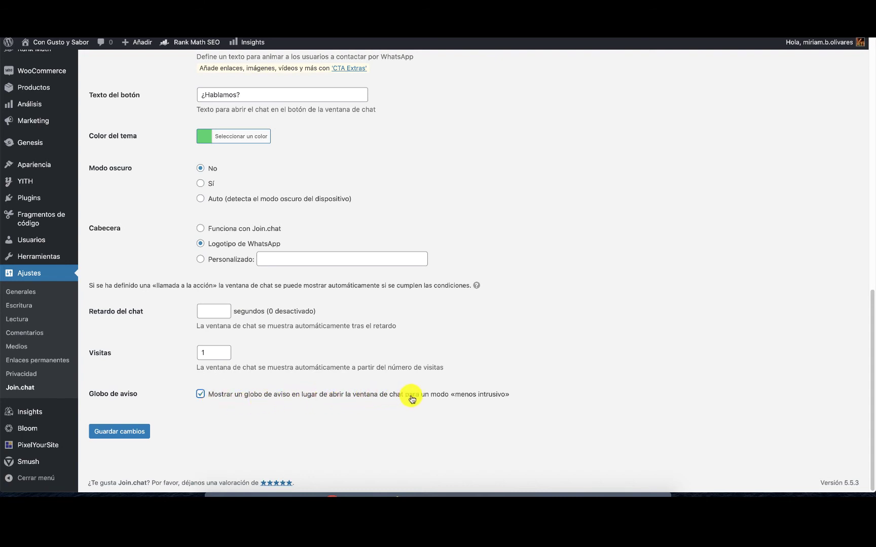
Test the storefront chat popup, then save the Join.chat settings.
mouse_move(772, 31)
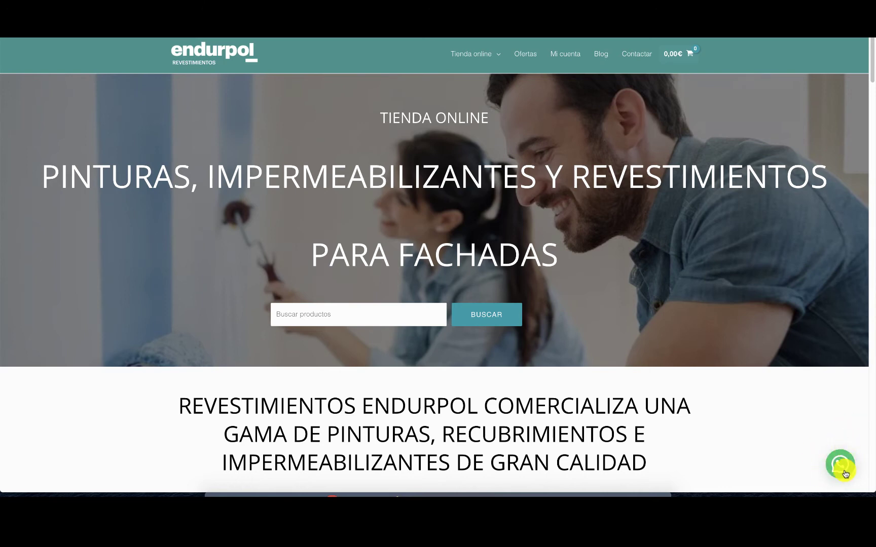
click(845, 474)
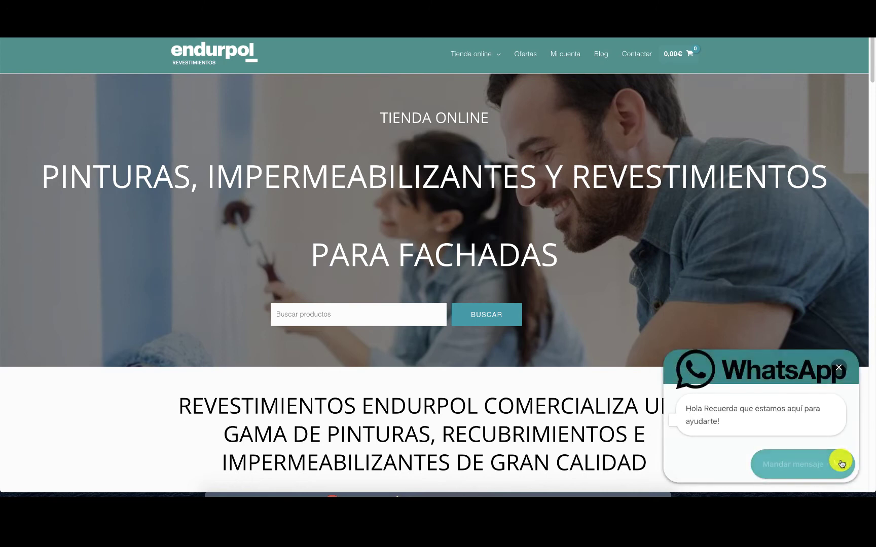
click(838, 368)
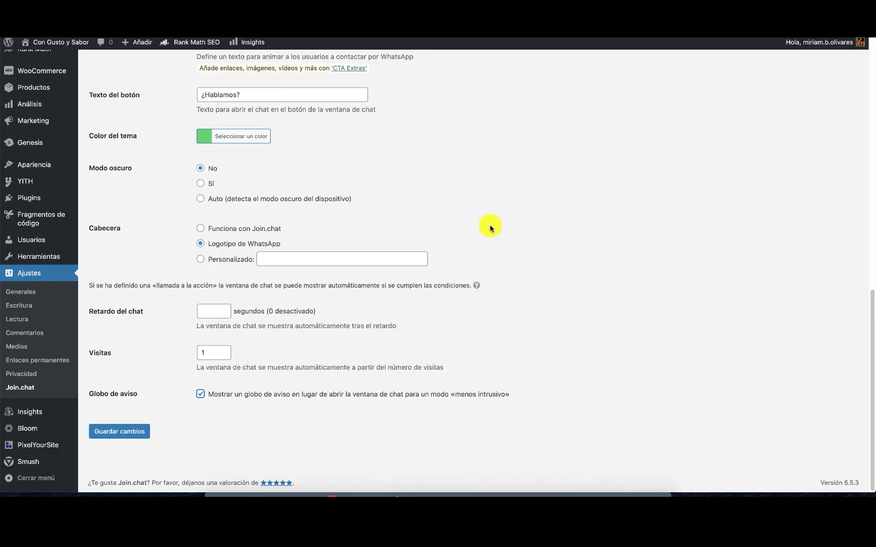
click(125, 433)
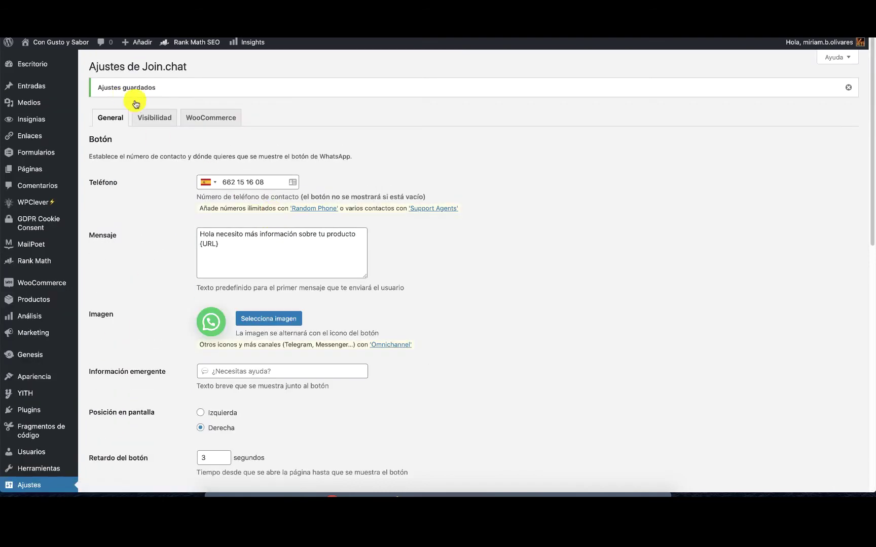
On the Visibilidad tab, hide the button on 404 and search results pages, then save.
click(160, 122)
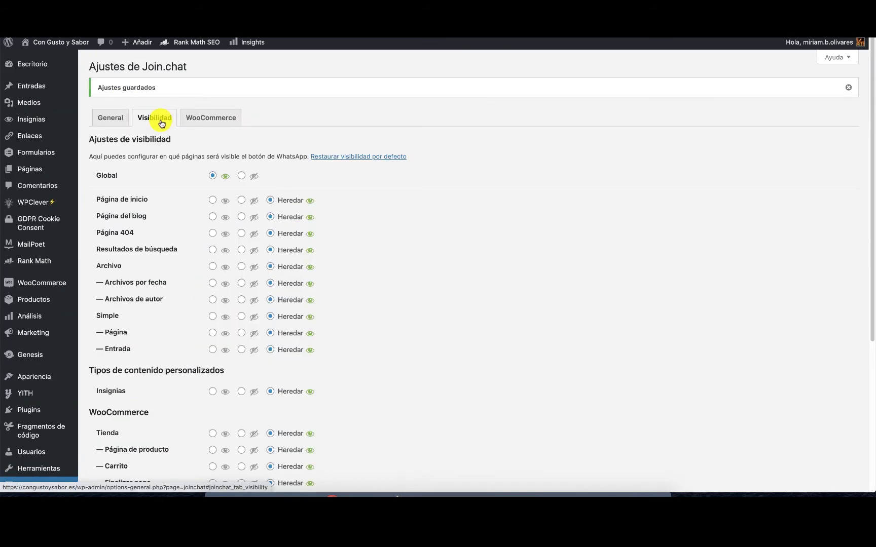
scroll(372, 220, down, 5)
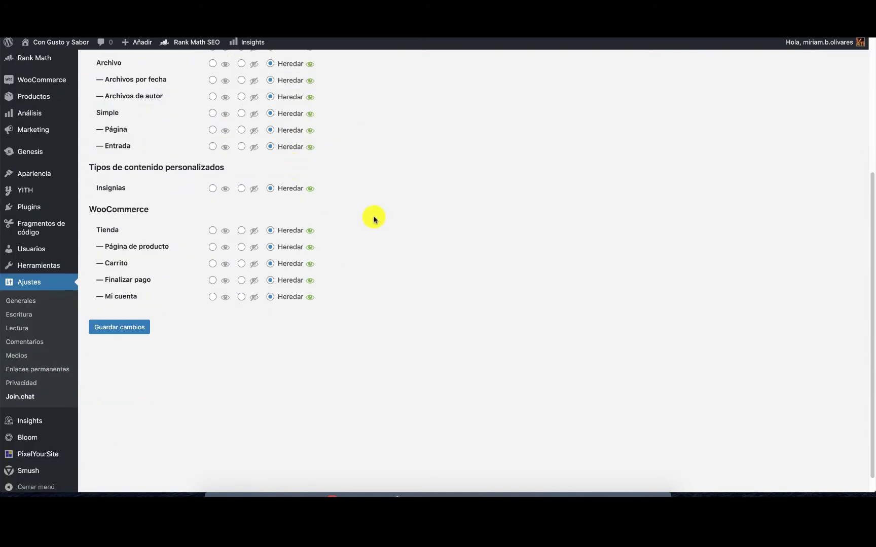
scroll(373, 218, up, 5)
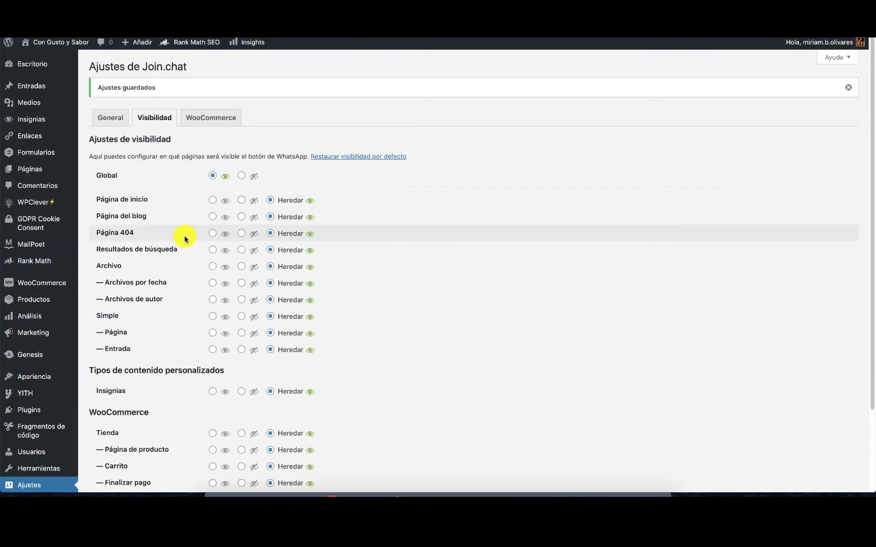
click(241, 233)
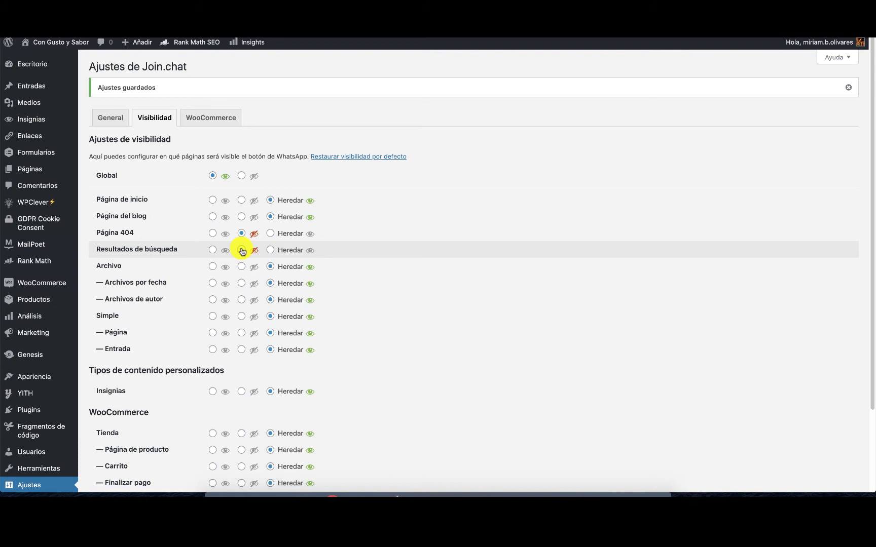
click(242, 251)
scroll(241, 262, down, 4)
scroll(245, 279, down, 1)
scroll(254, 304, down, 1)
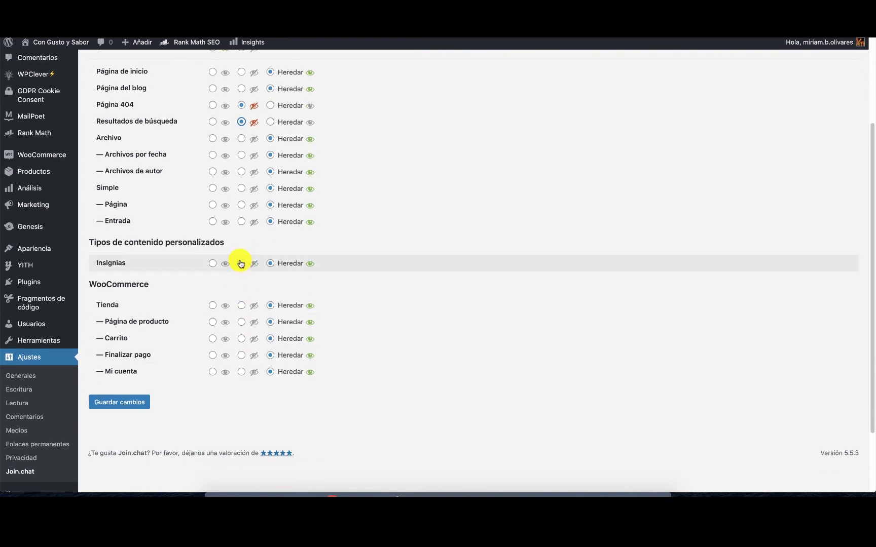
scroll(244, 231, up, 3)
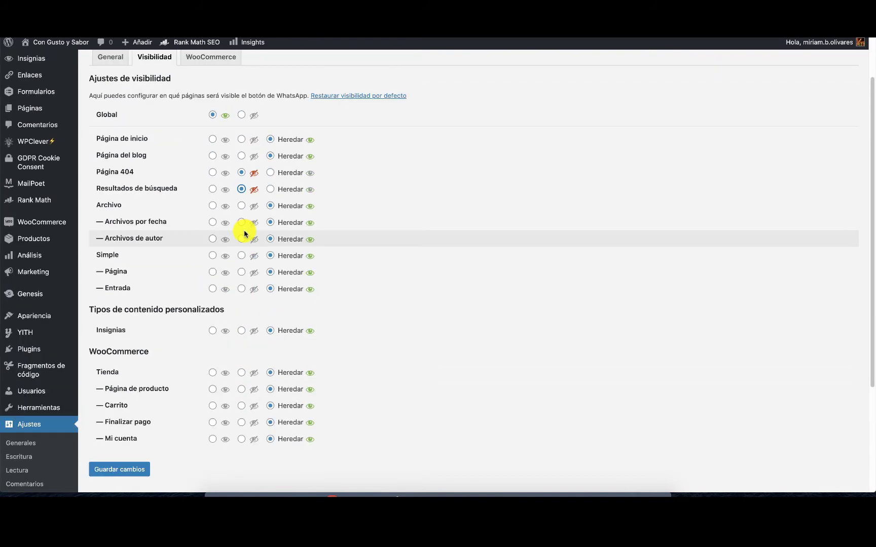
scroll(244, 233, up, 1)
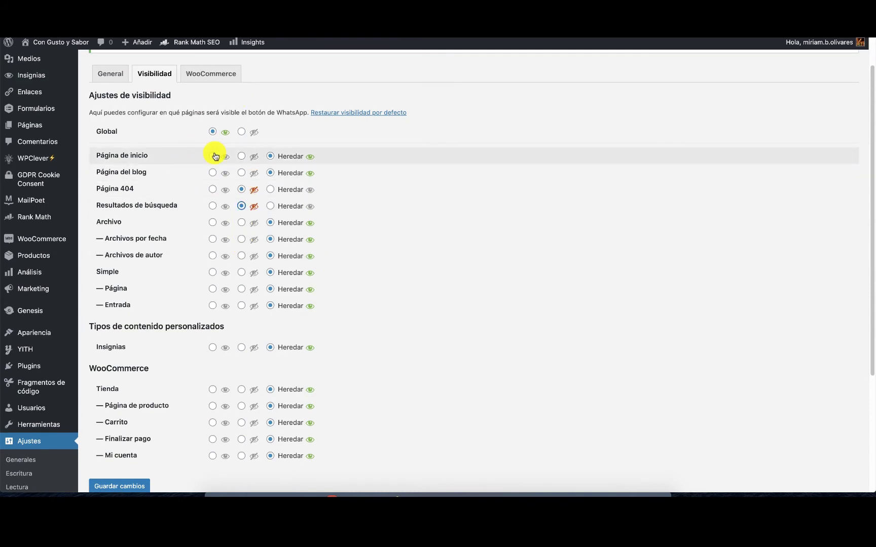
click(114, 485)
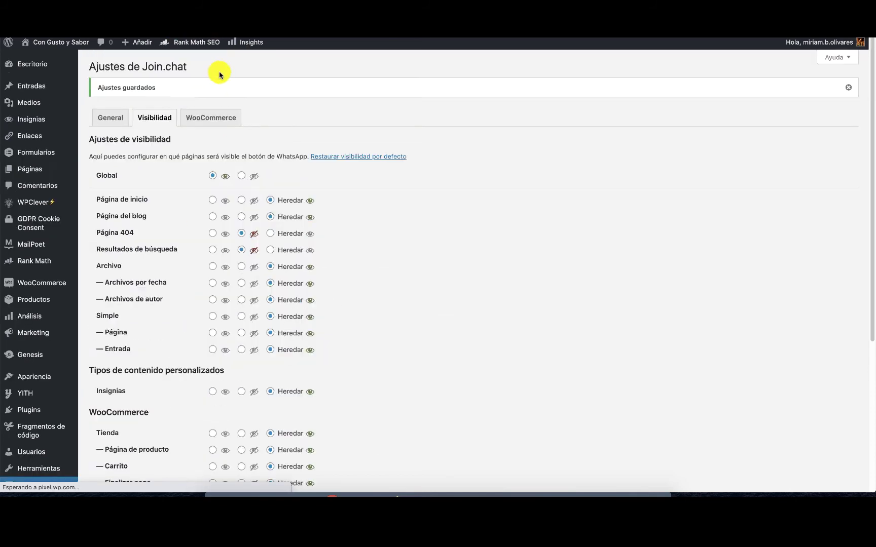
Open Join.chat's WooCommerce tab and review the variables for the sale, message and call-to-action fields.
click(208, 120)
mouse_move(189, 280)
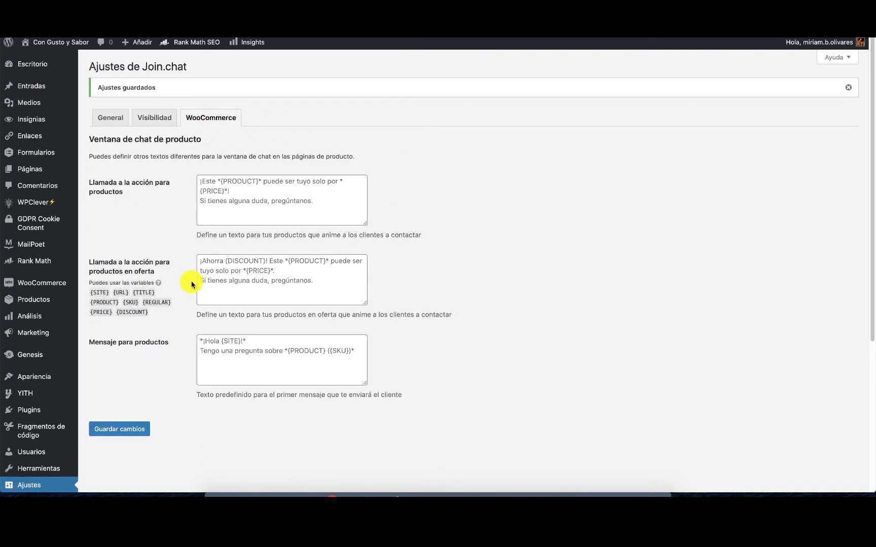
mouse_move(313, 231)
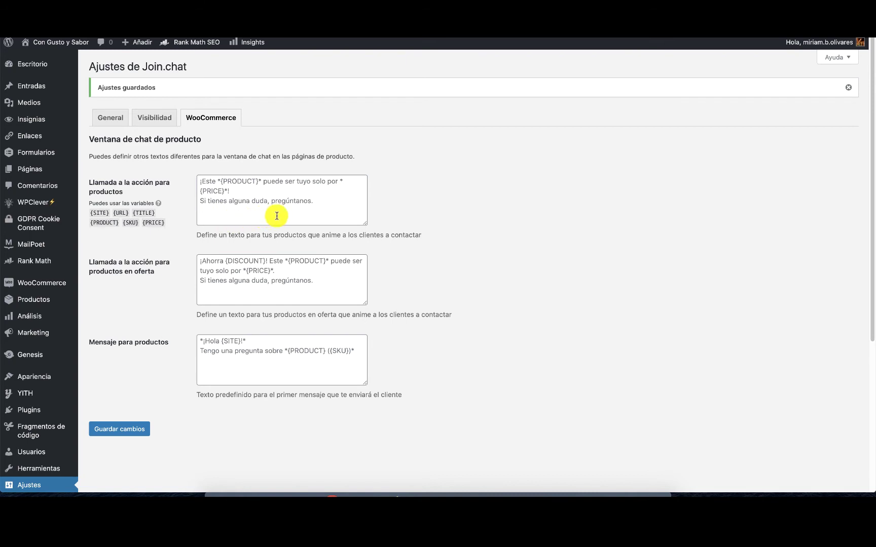
click(234, 296)
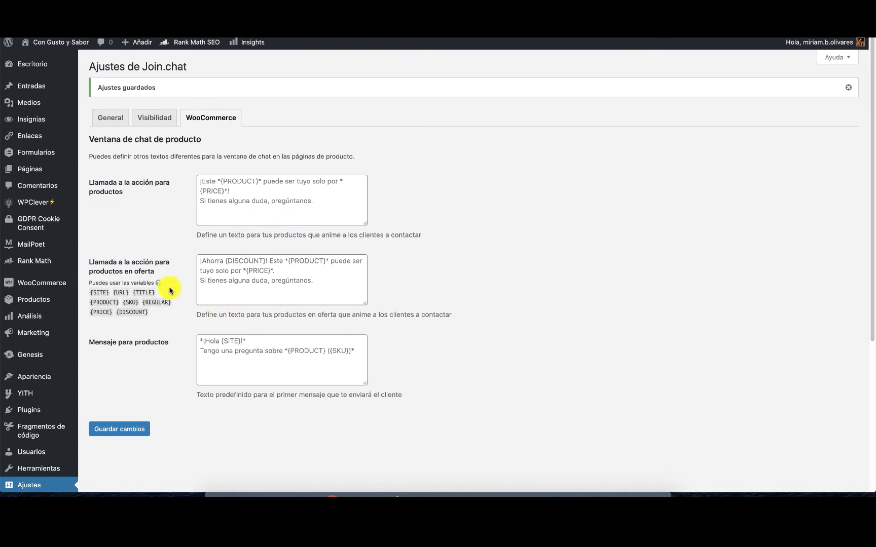
click(235, 368)
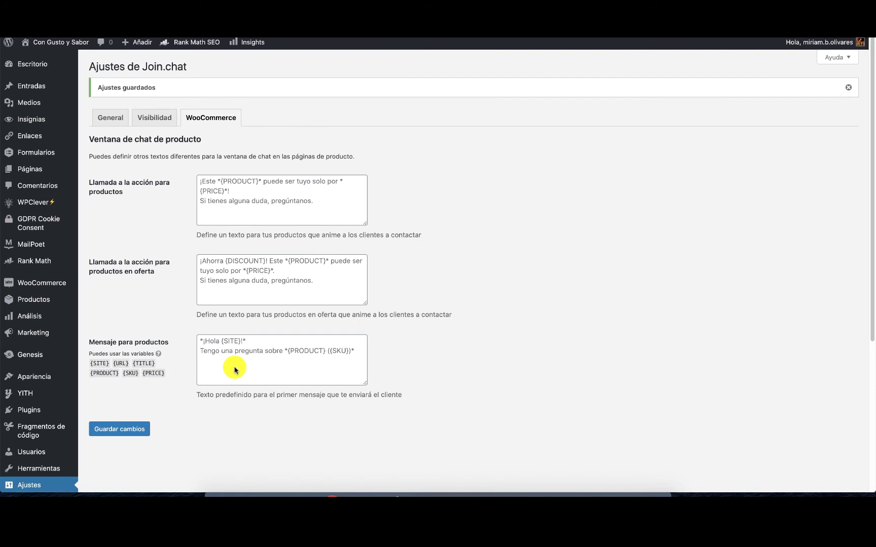
click(268, 210)
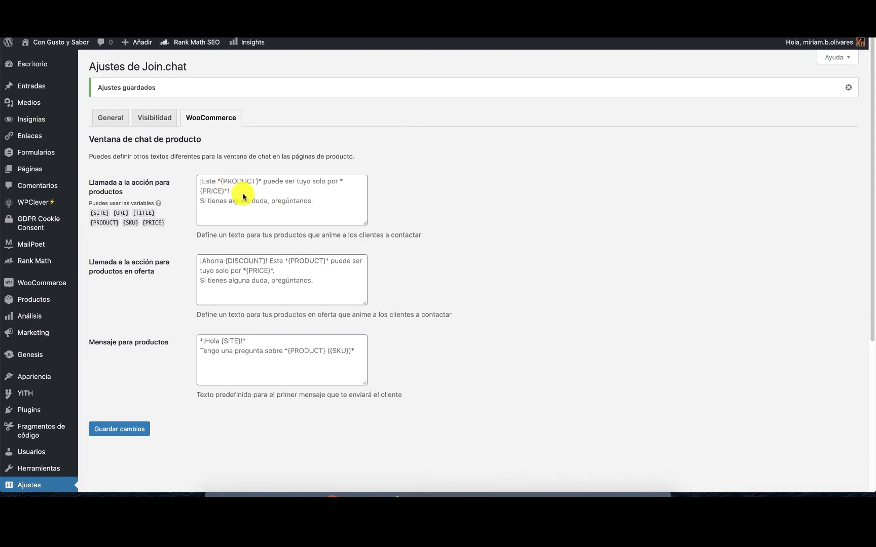
Write the call-to-action '¡ Este {PRODUCT} puede ser tuyo por {PRICE}, si tienes alguna duda consúltame'.
click(215, 181)
text(¿)
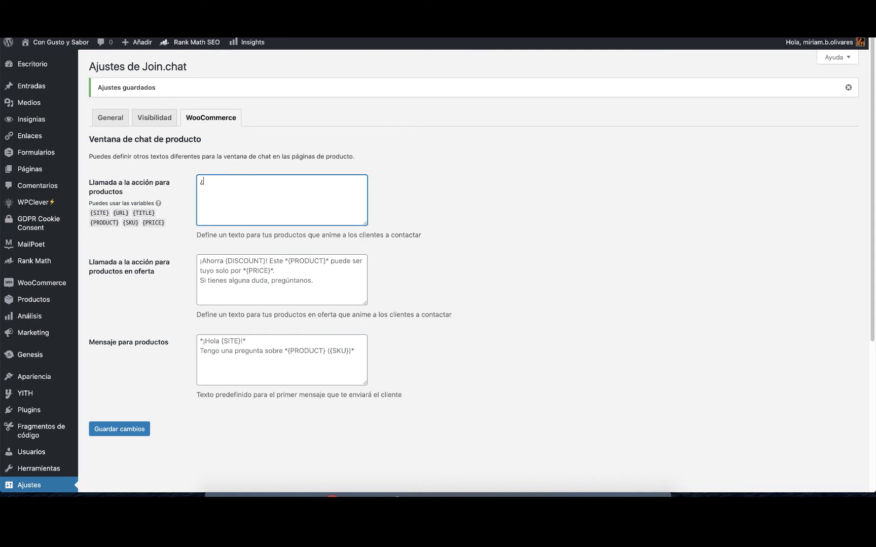
key(BackSpace)
text(¡ Este *)
drag(119, 223, 231, 182)
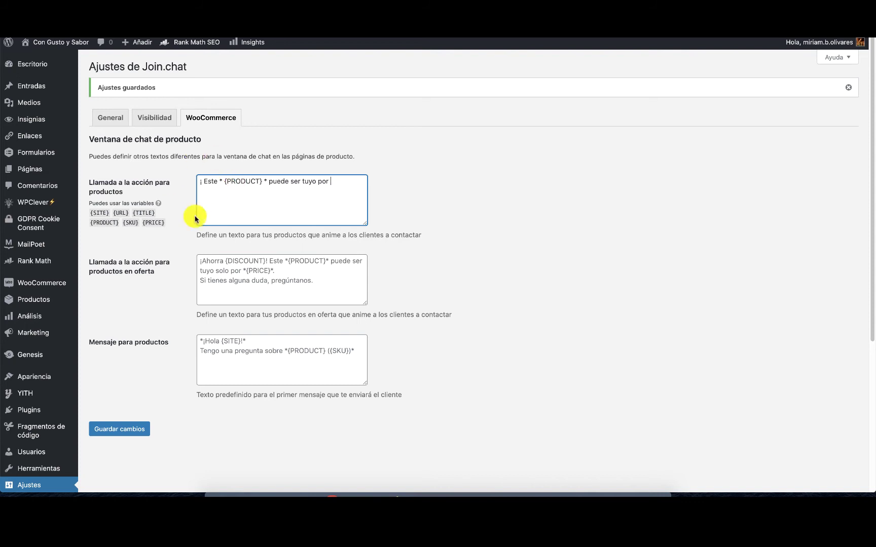
drag(166, 223, 143, 221)
key(super+c)
click(354, 183)
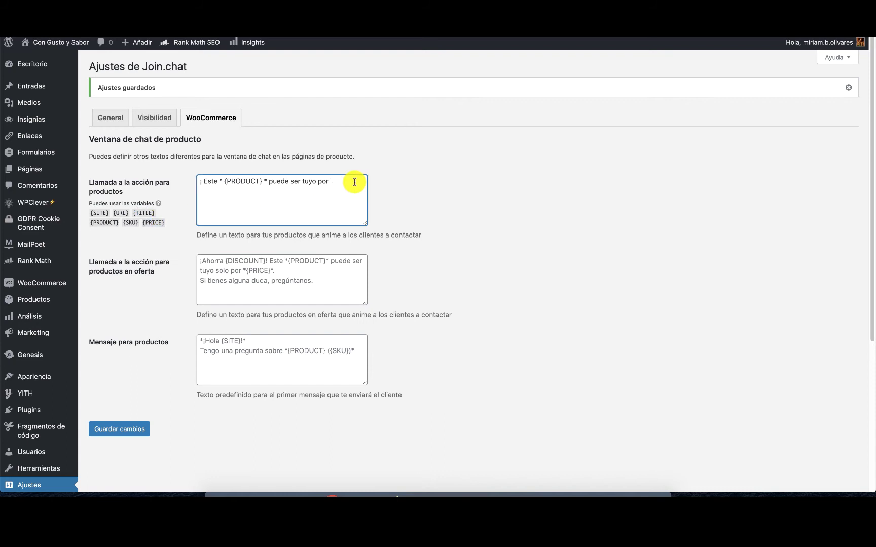
key(super+v)
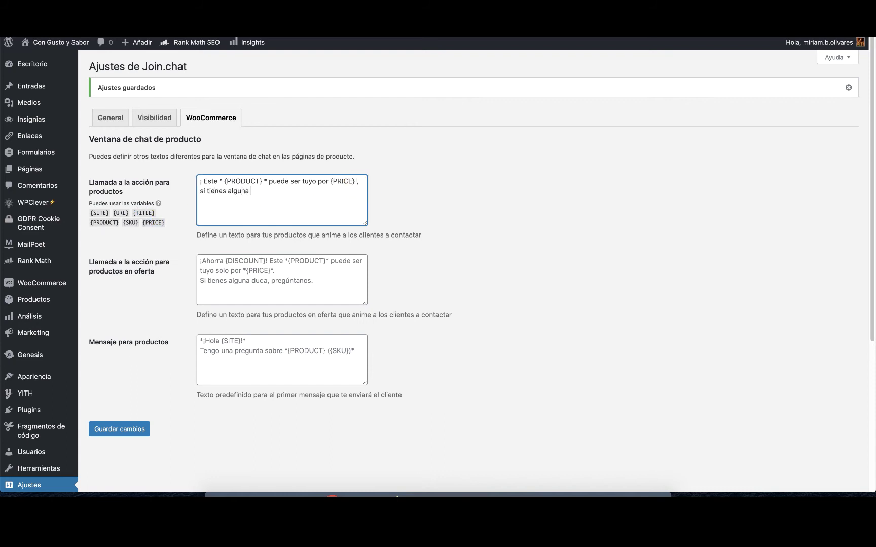
text(, si tienes alguna duda consultame)
double_click(287, 191)
text(consúltame)
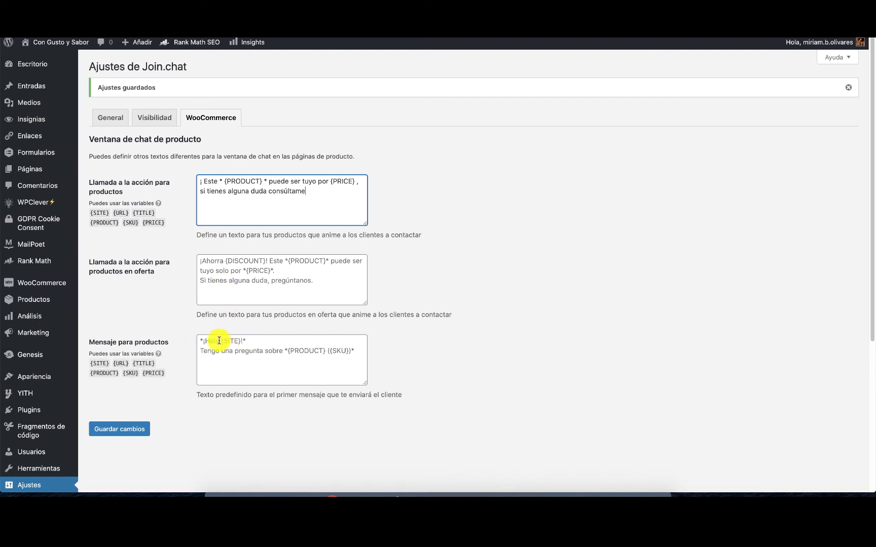
Start the product message with '¡Hola {SITE}' and begin a second line 'Tengo una duda'.
click(219, 340)
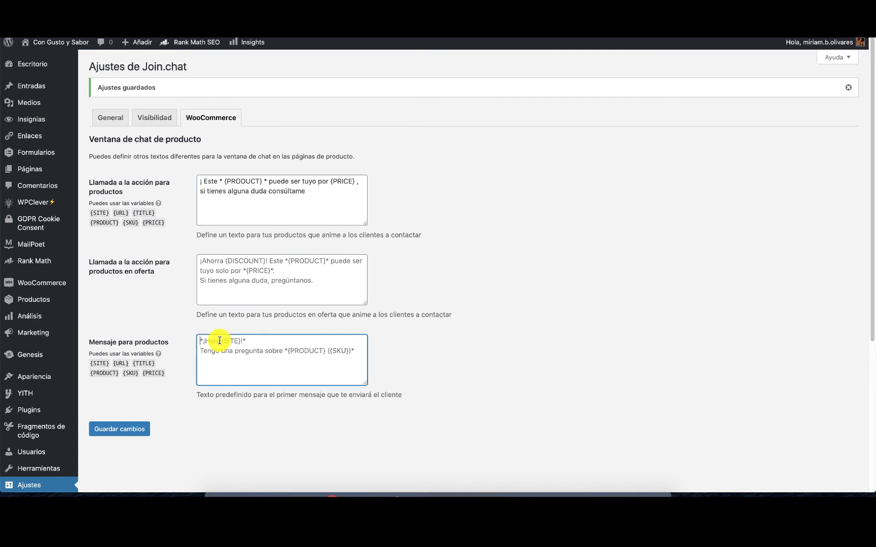
text(¡Hola)
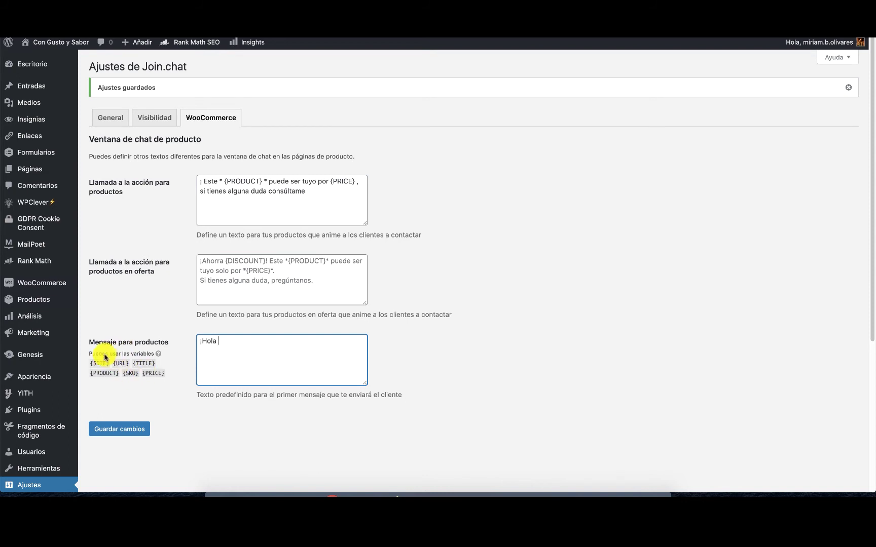
drag(109, 364, 240, 344)
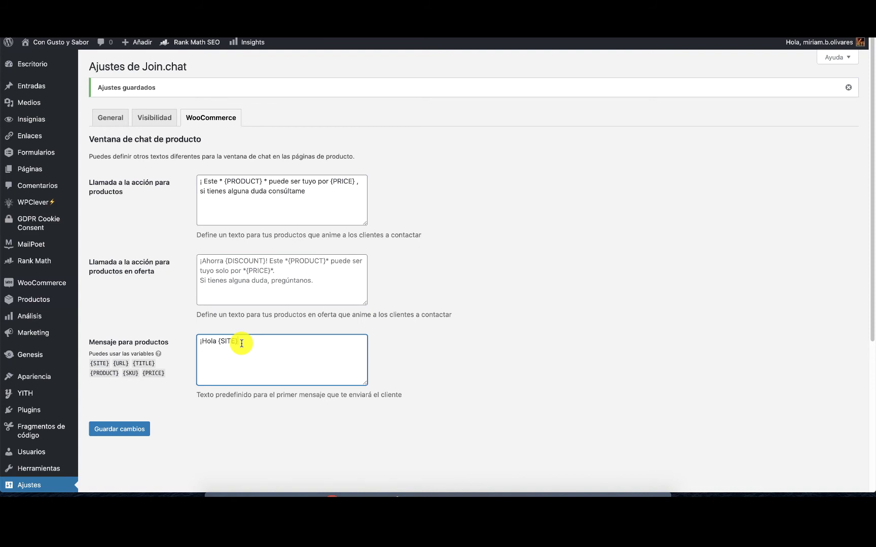
key(Return)
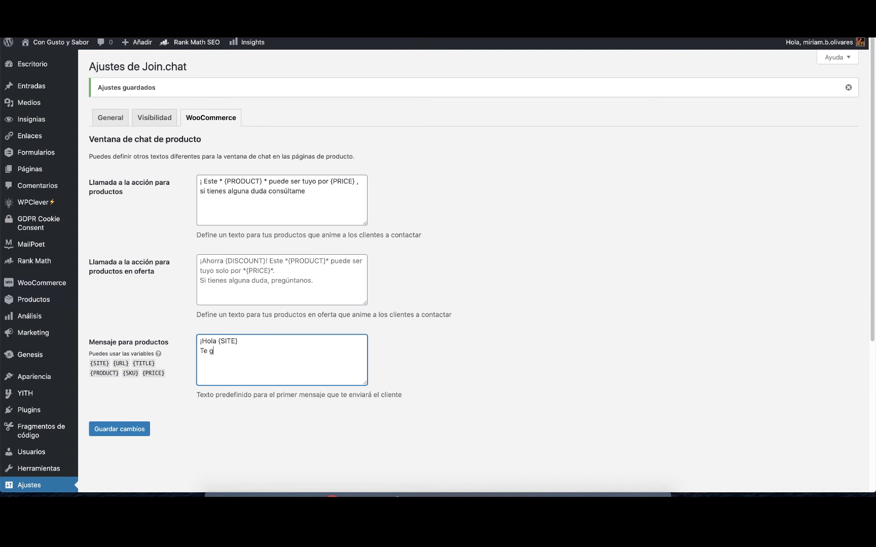
text(Tengi)
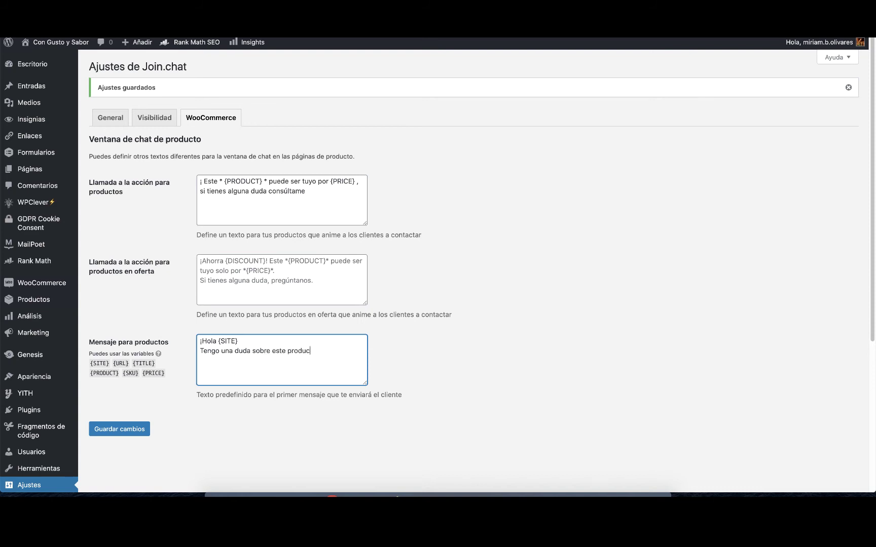
Insert {PRODUCT} after 'producto' in the message and save the Join.chat settings.
click(119, 372)
drag(119, 373, 164, 372)
click(86, 372)
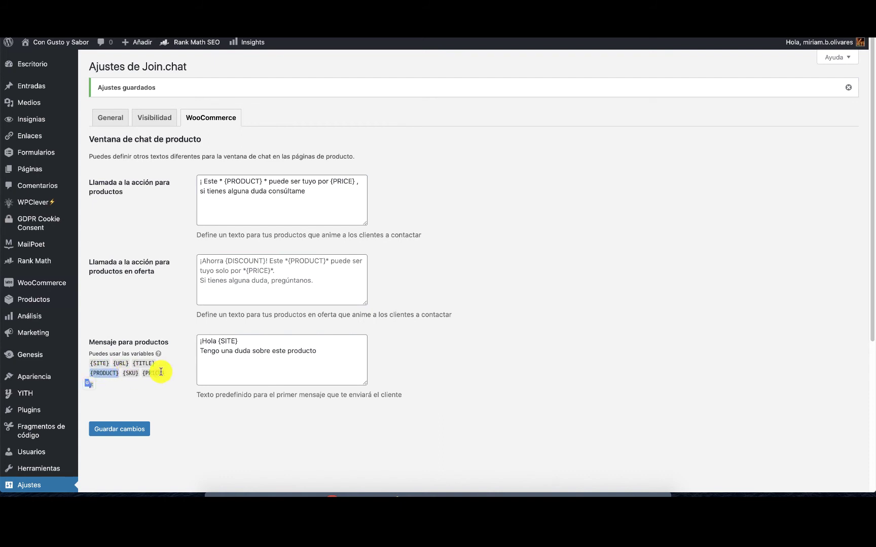
click(338, 351)
text({PRODUCT})
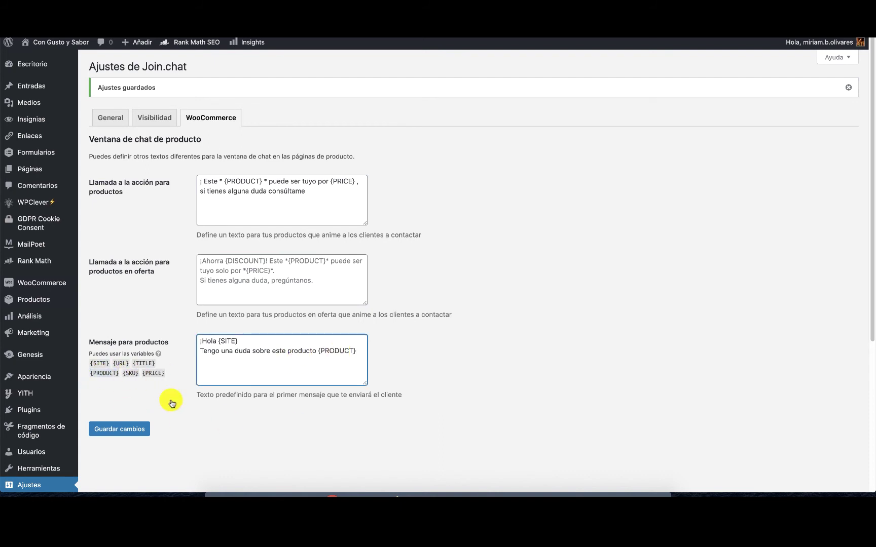
click(117, 435)
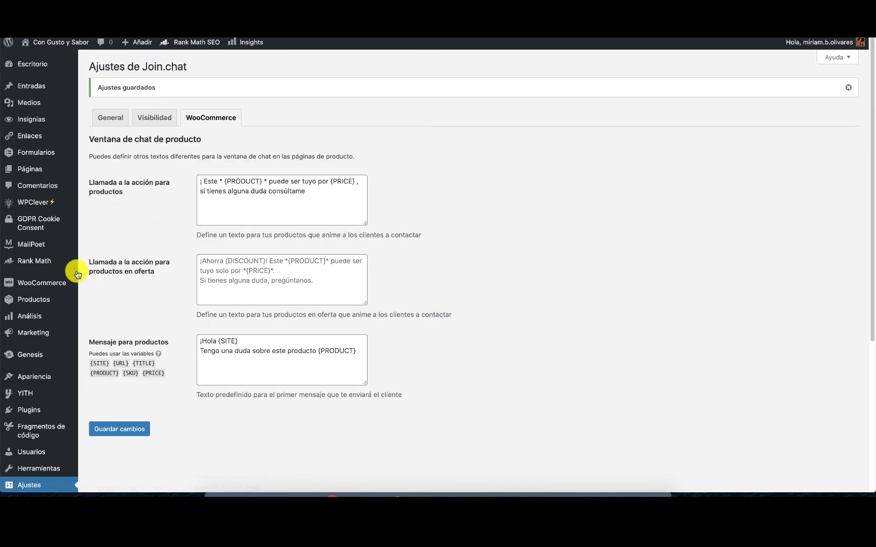
click(117, 120)
Open the storefront in a new window and try the WhatsApp popup and its ¿Hablamos? button.
right_click(54, 42)
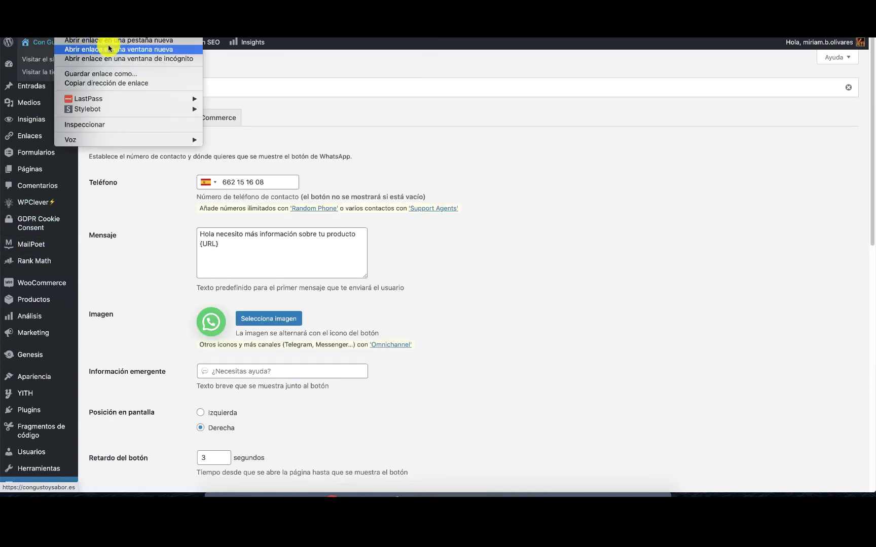
click(135, 43)
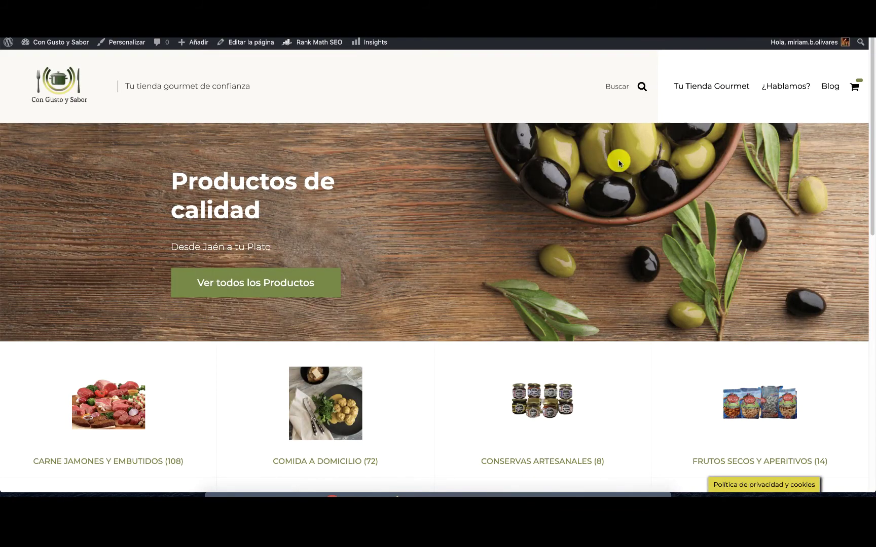
scroll(545, 416, down, 8)
scroll(545, 413, up, 8)
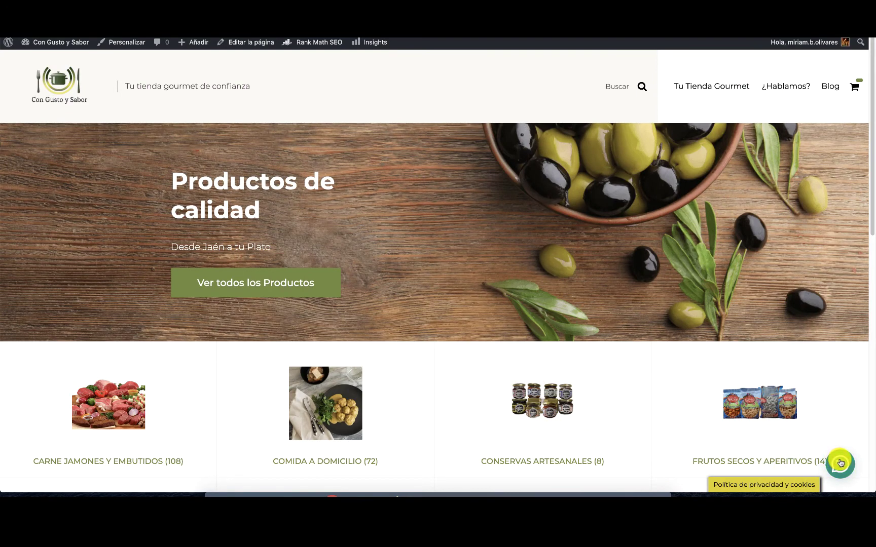
click(840, 463)
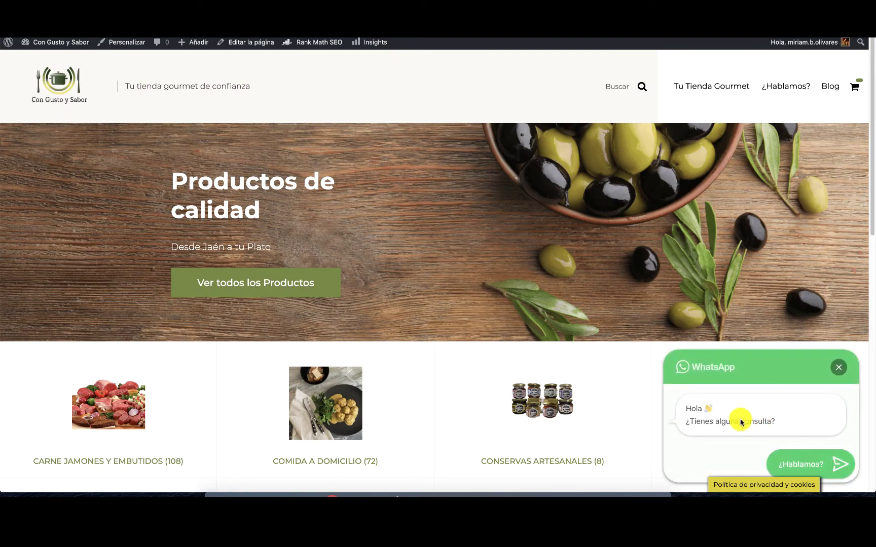
click(813, 464)
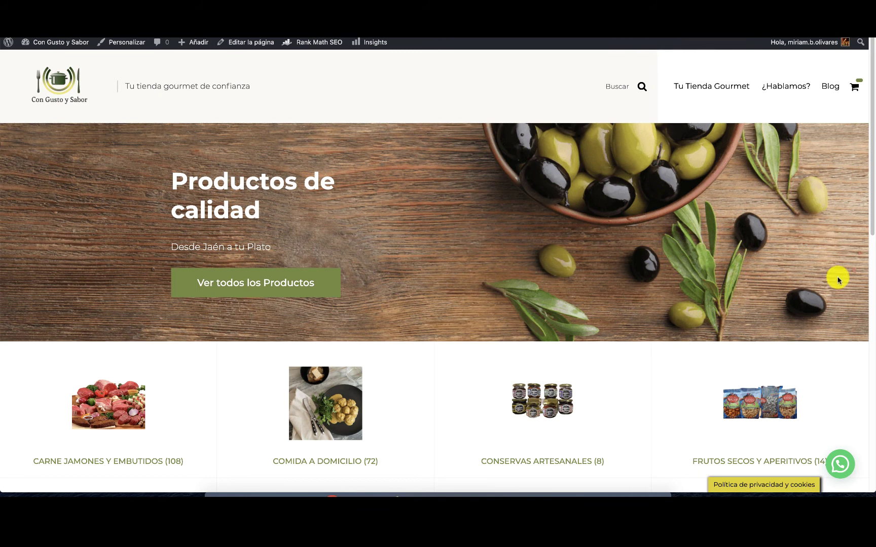
click(841, 463)
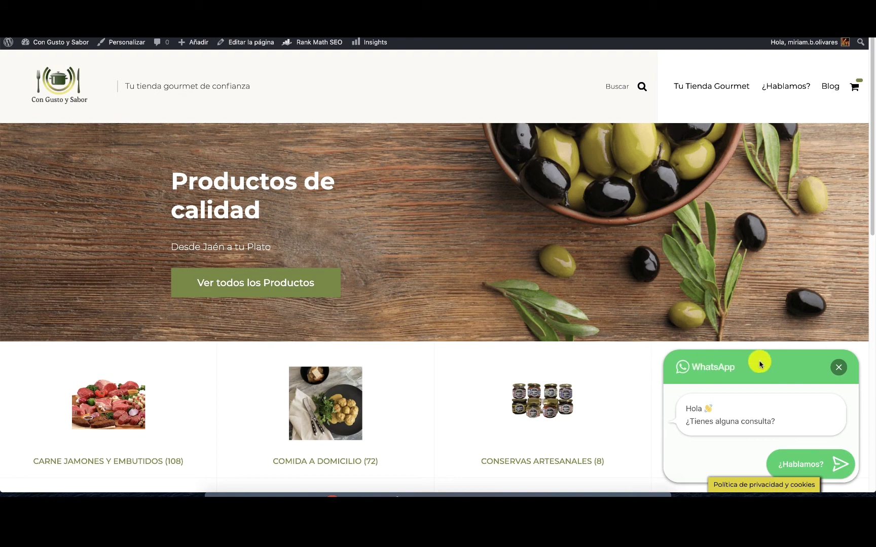
Sample the olive #718a3c from the Ver todos los Productos button with Eye Dropper and copy it.
click(611, 28)
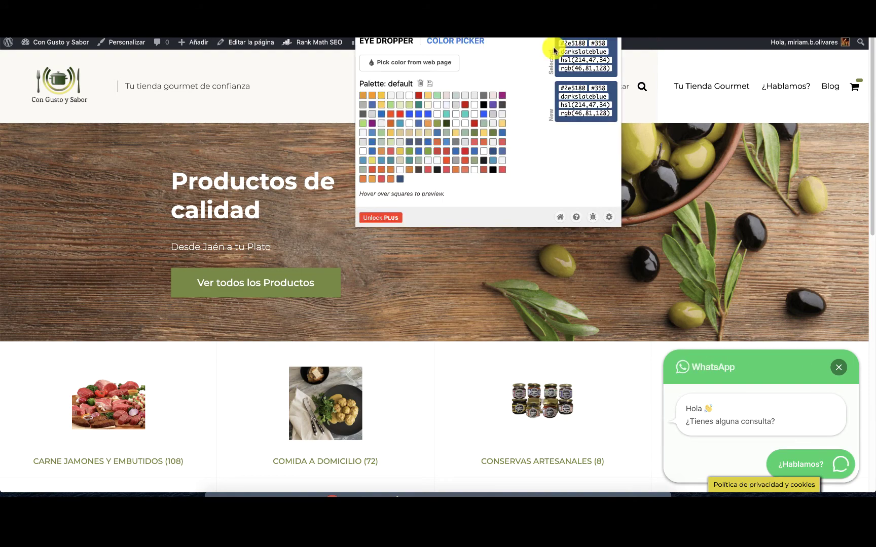
click(417, 64)
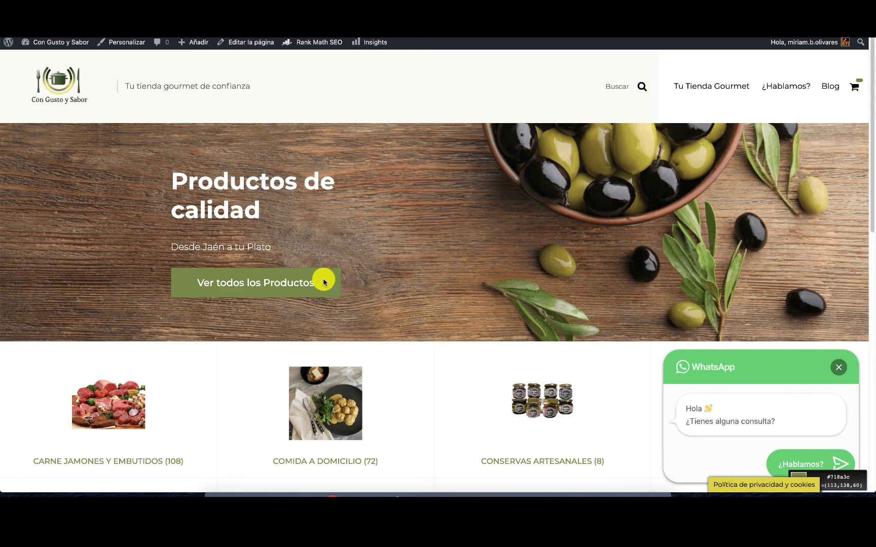
click(328, 281)
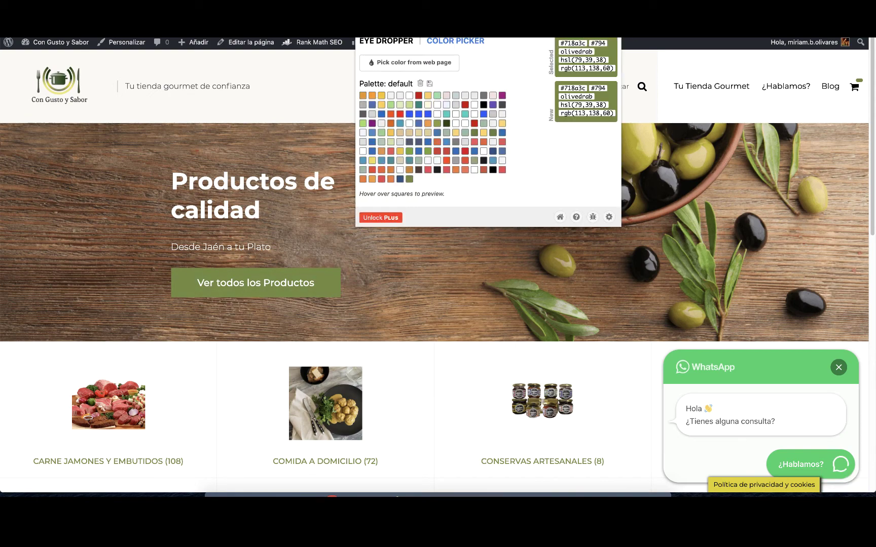
drag(586, 43, 557, 43)
key(ctrl+c)
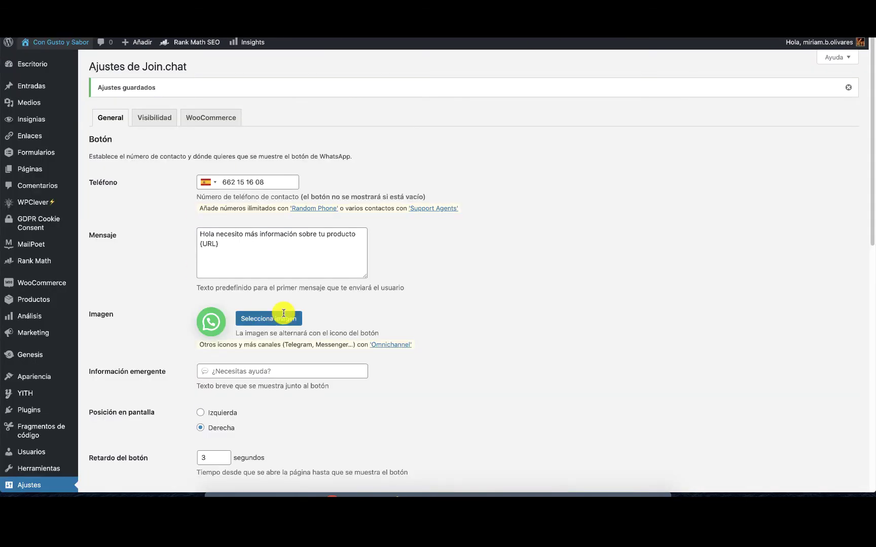
Replace the Color del tema value #25d366 with #718a3c and save the settings.
scroll(256, 454, down, 5)
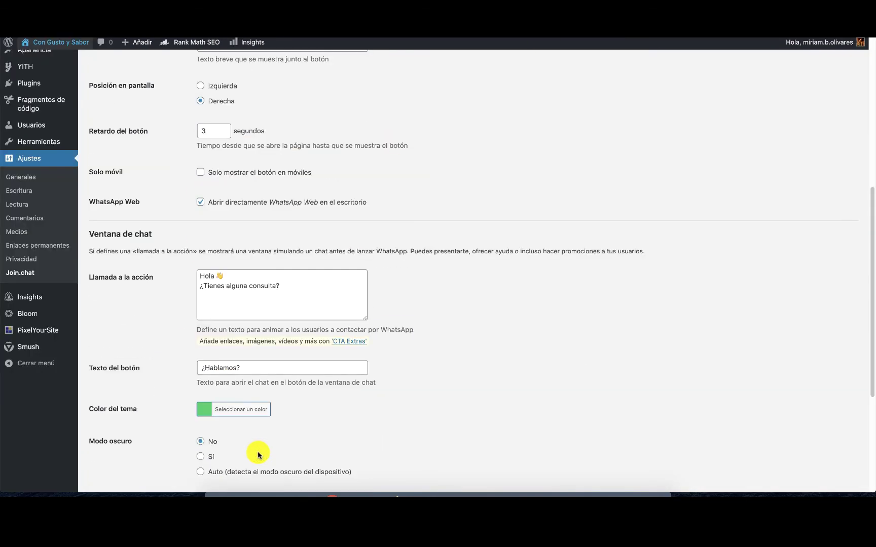
click(242, 411)
click(301, 411)
key(ctrl+a)
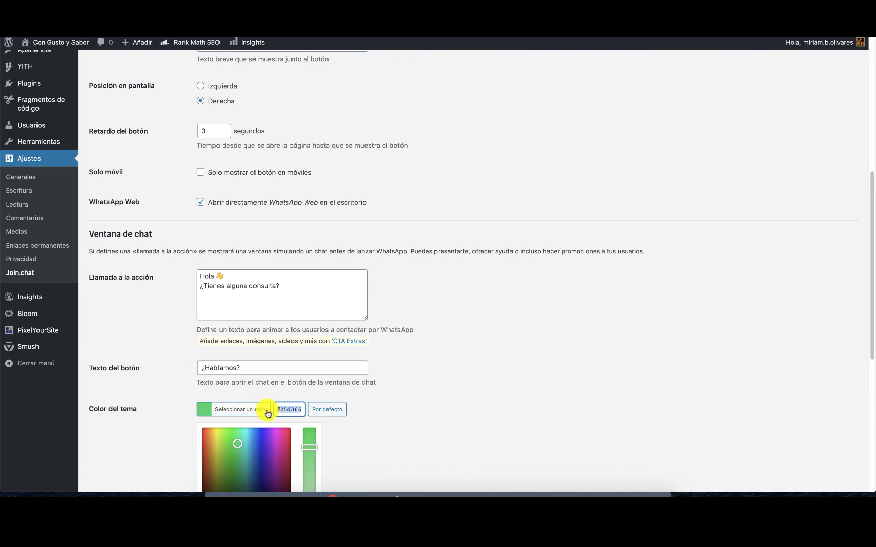
key(ctrl+v)
scroll(230, 403, down, 4)
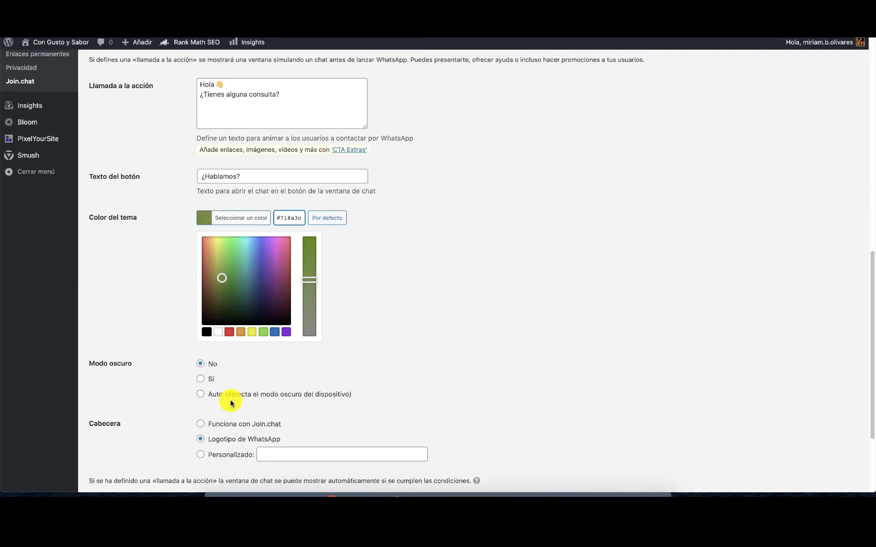
scroll(230, 403, down, 3)
click(136, 428)
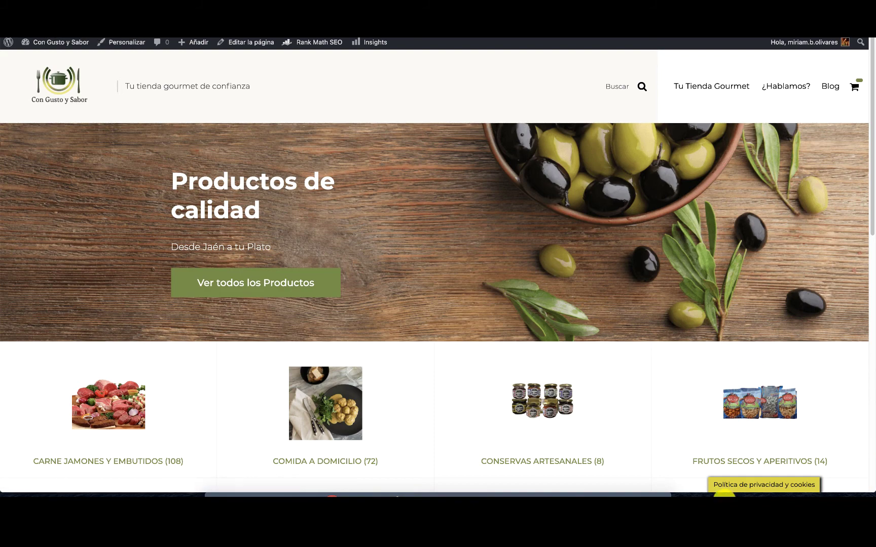
Open, close and reopen the storefront chat window to check its olive colour, then return to settings.
scroll(642, 386, down, 10)
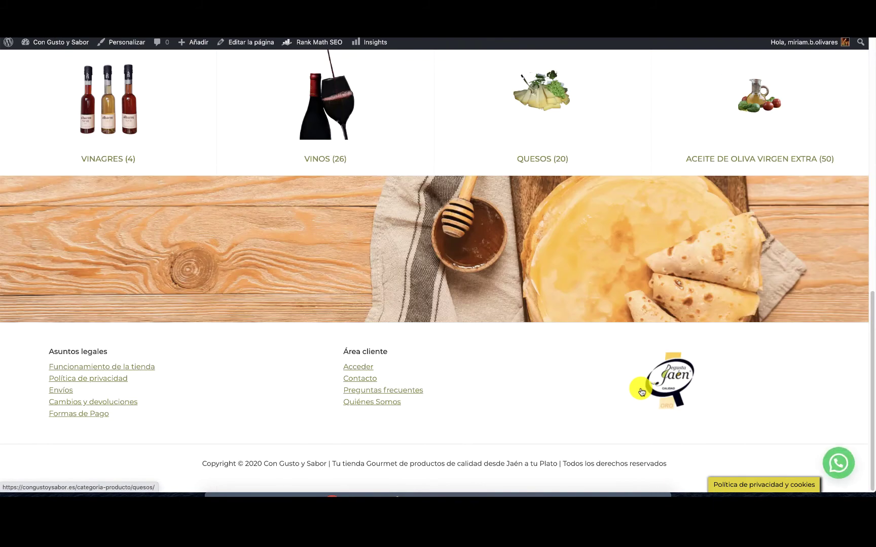
scroll(641, 388, up, 3)
click(836, 458)
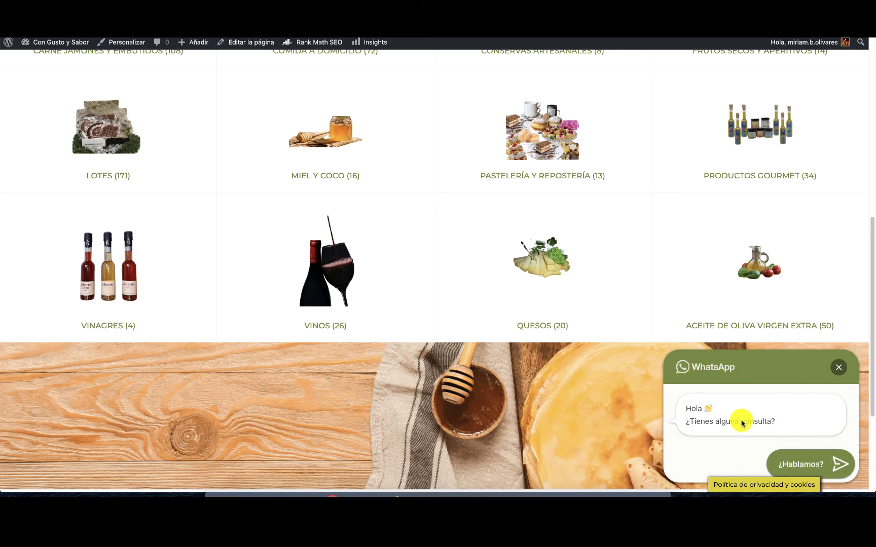
click(840, 366)
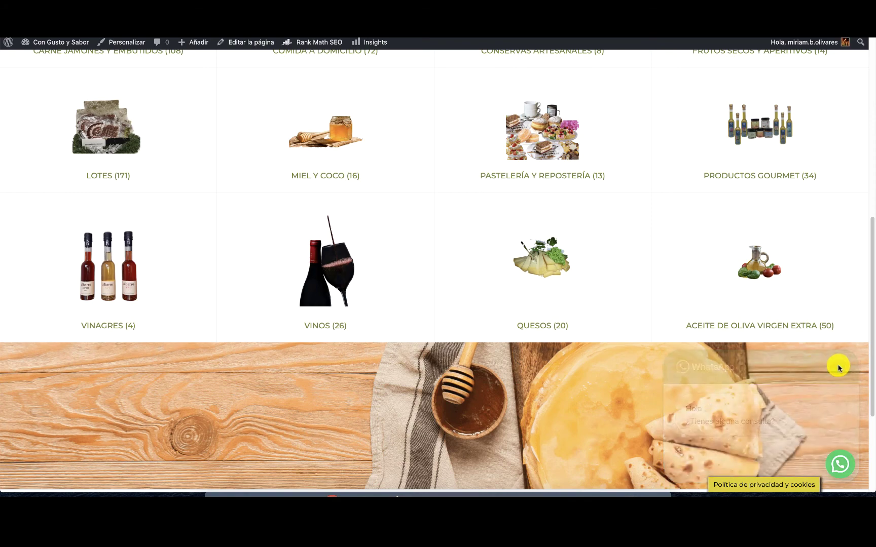
click(842, 469)
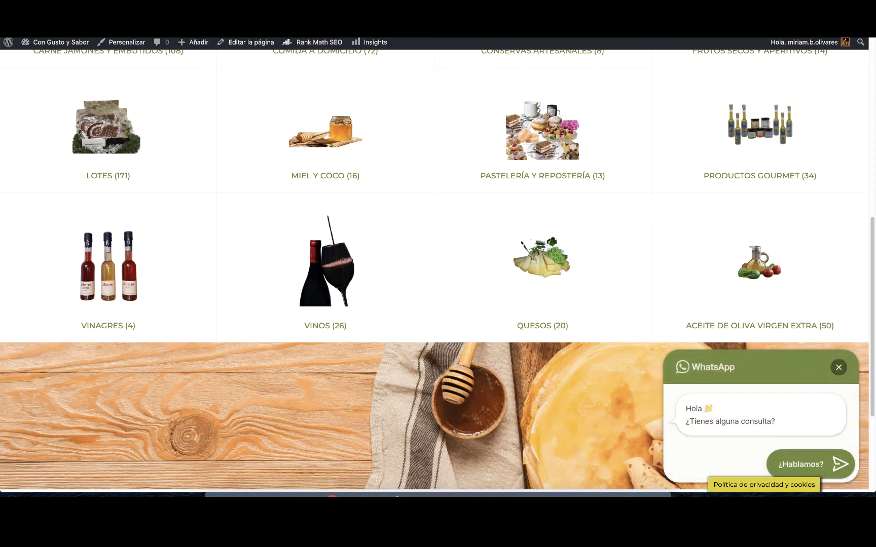
key(ctrl+Tab)
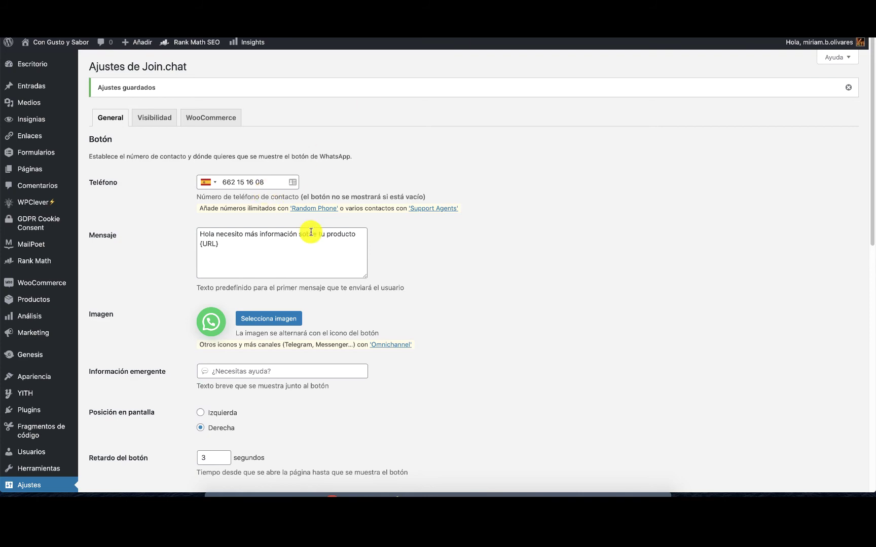
scroll(309, 230, down, 4)
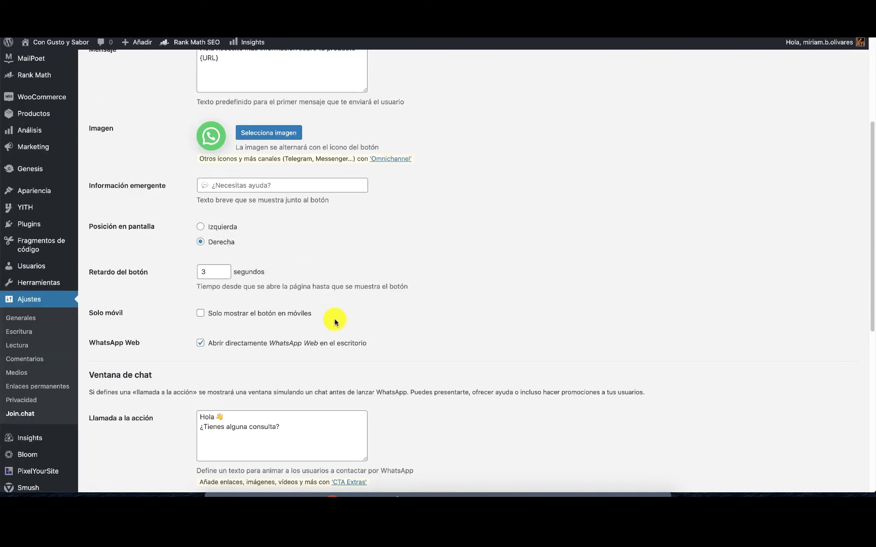
scroll(210, 336, down, 4)
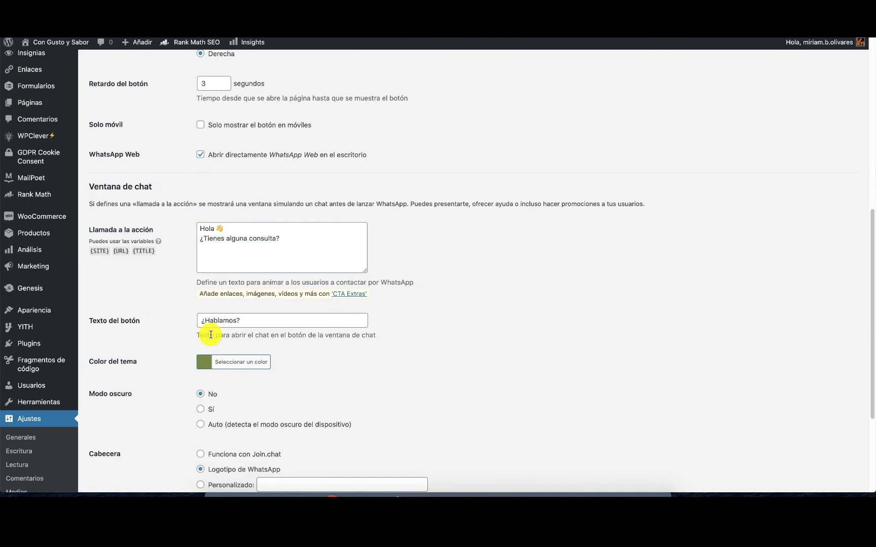
scroll(211, 336, down, 3)
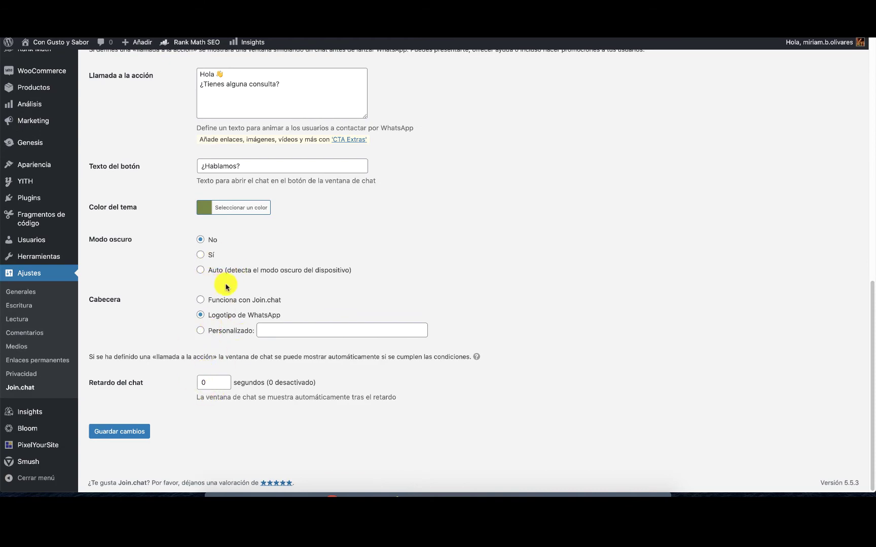
scroll(326, 294, up, 3)
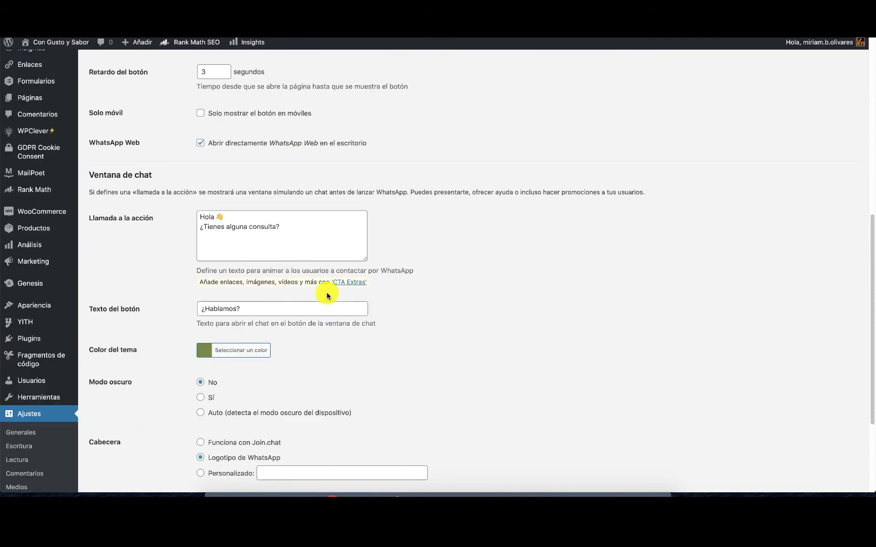
scroll(327, 294, up, 4)
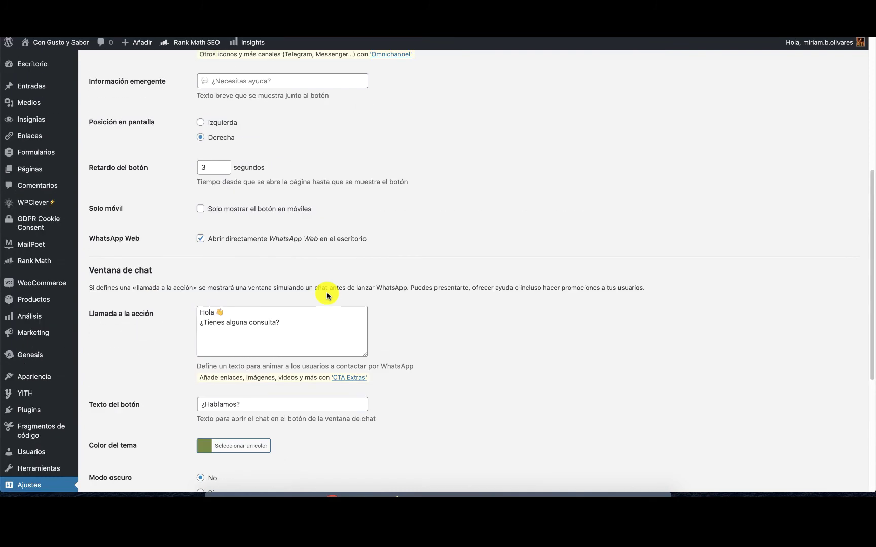
scroll(327, 295, down, 7)
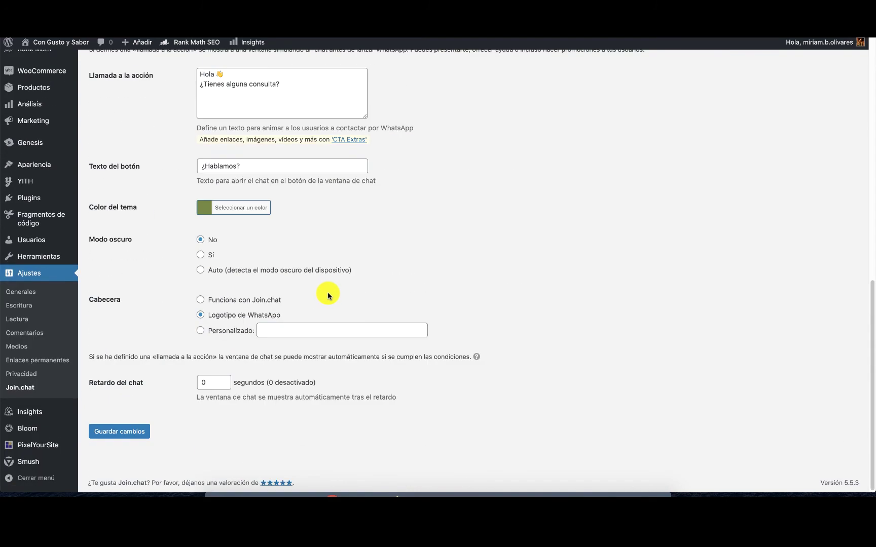
click(215, 383)
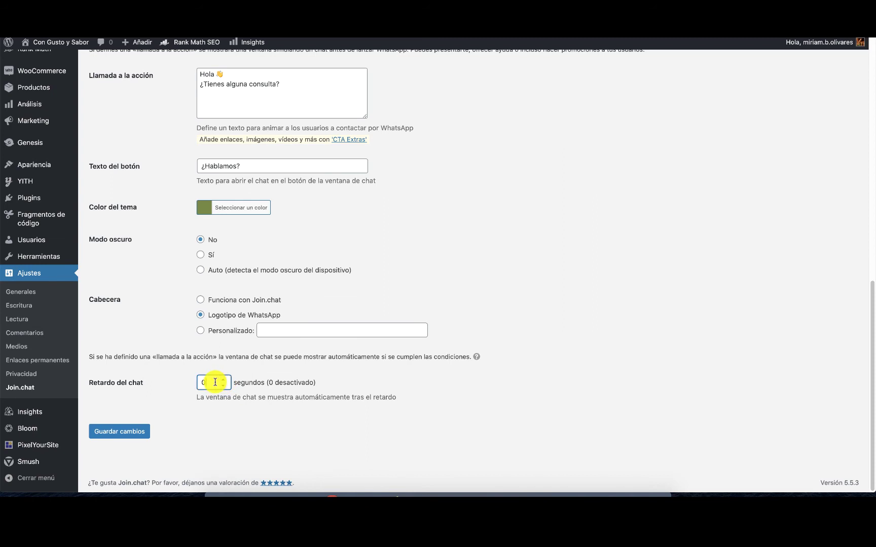
key(BackSpace)
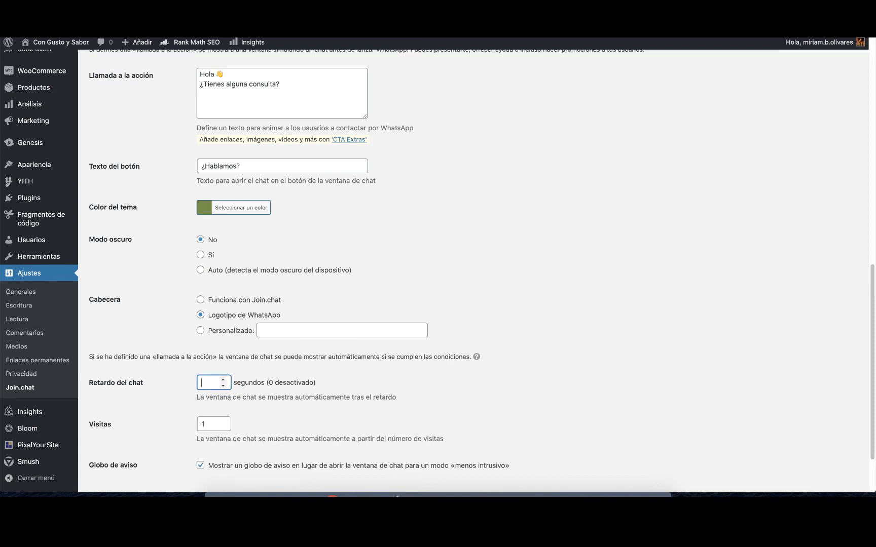
scroll(305, 450, down, 2)
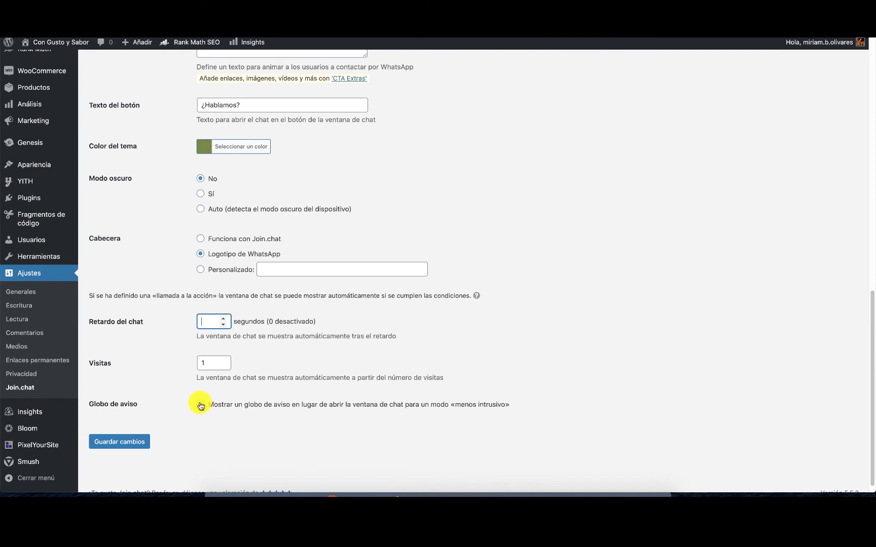
click(200, 404)
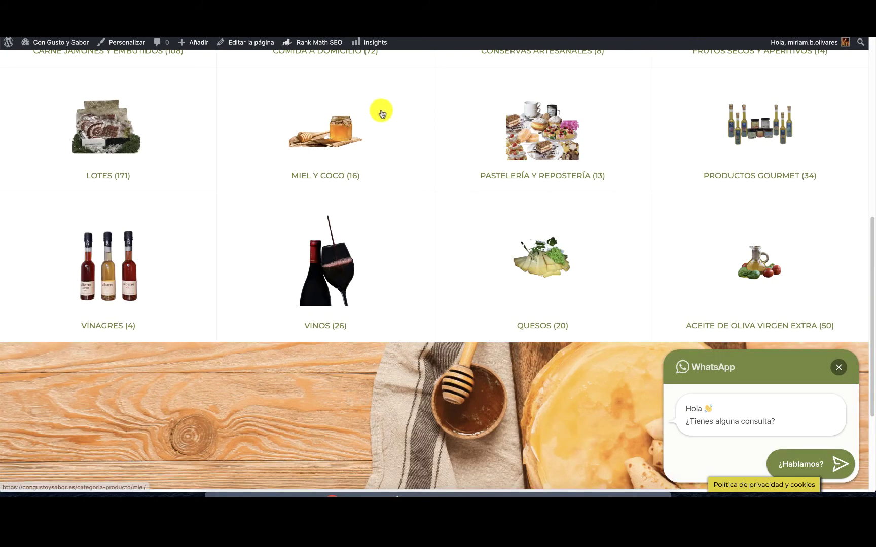
click(335, 177)
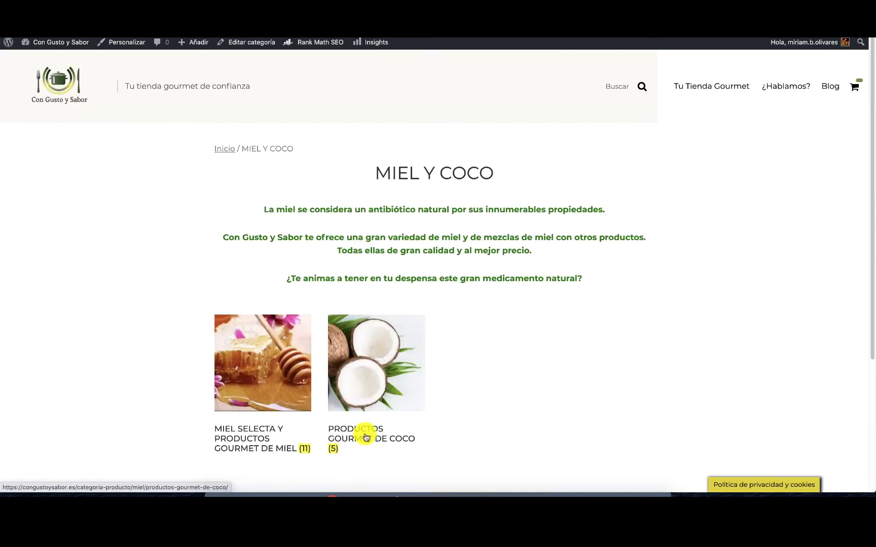
click(366, 437)
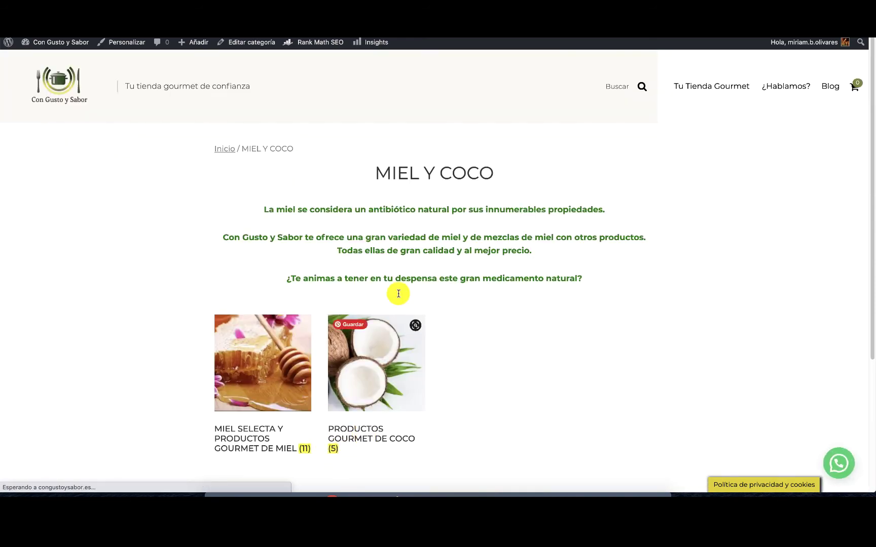
click(398, 354)
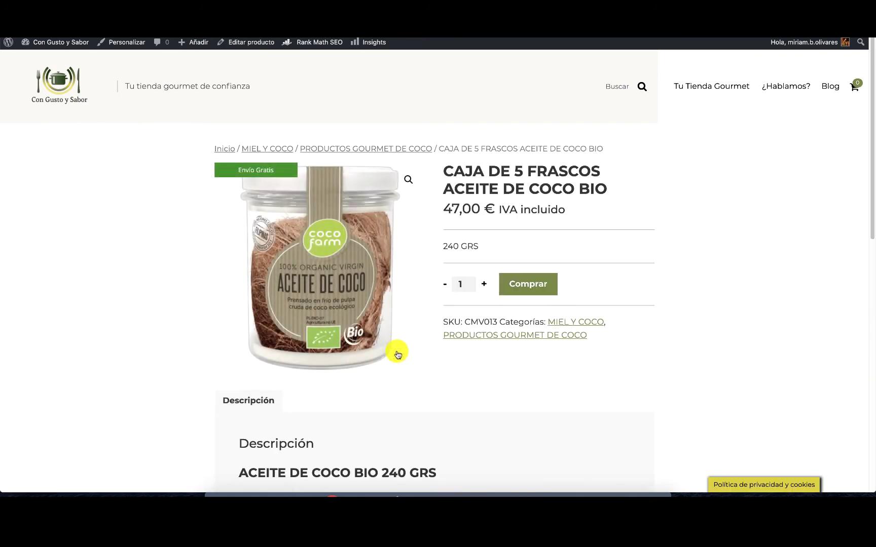
scroll(622, 267, down, 10)
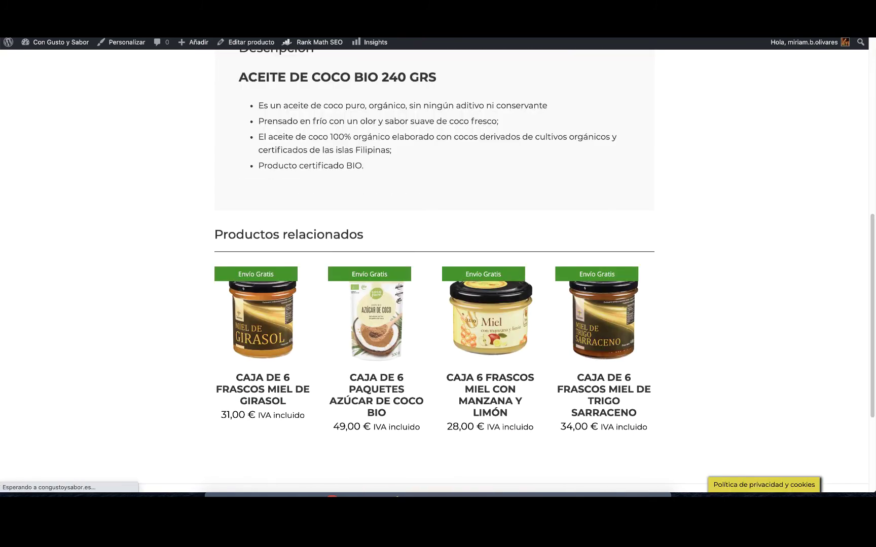
click(840, 466)
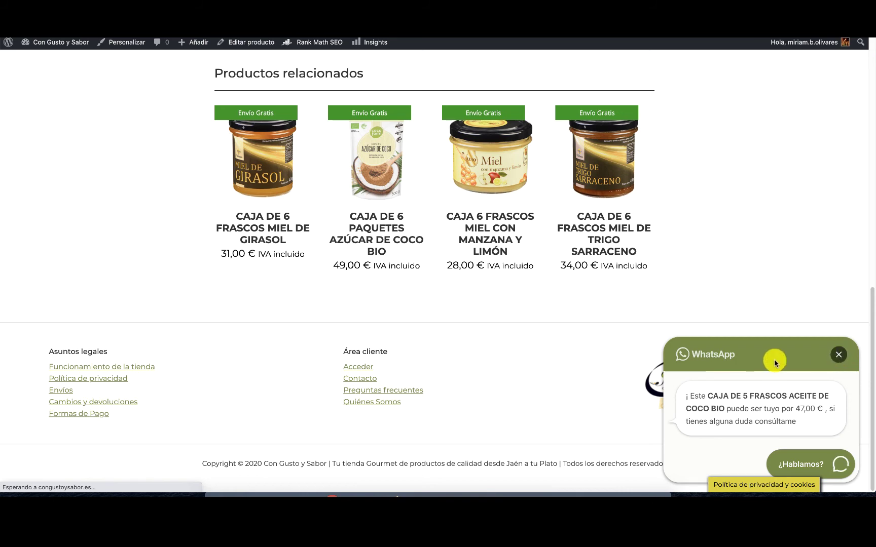
scroll(623, 237, up, 3)
scroll(641, 246, up, 8)
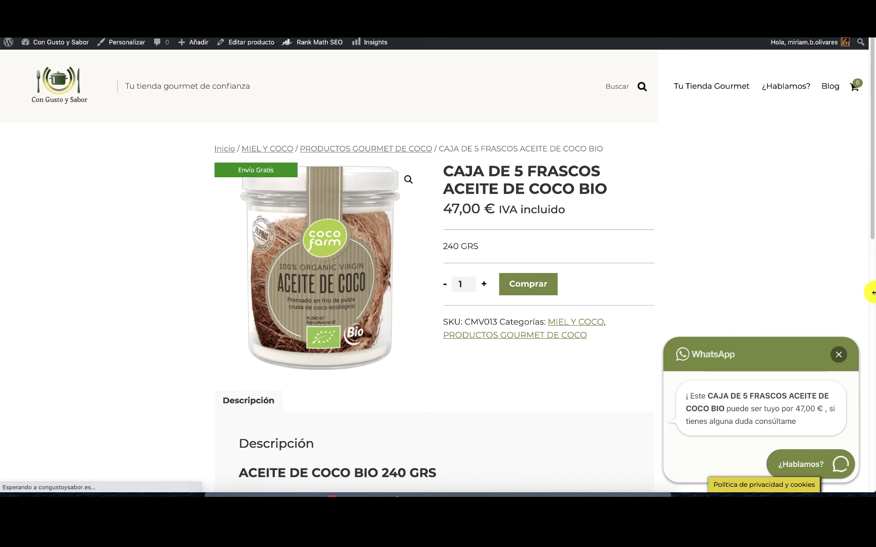
click(839, 354)
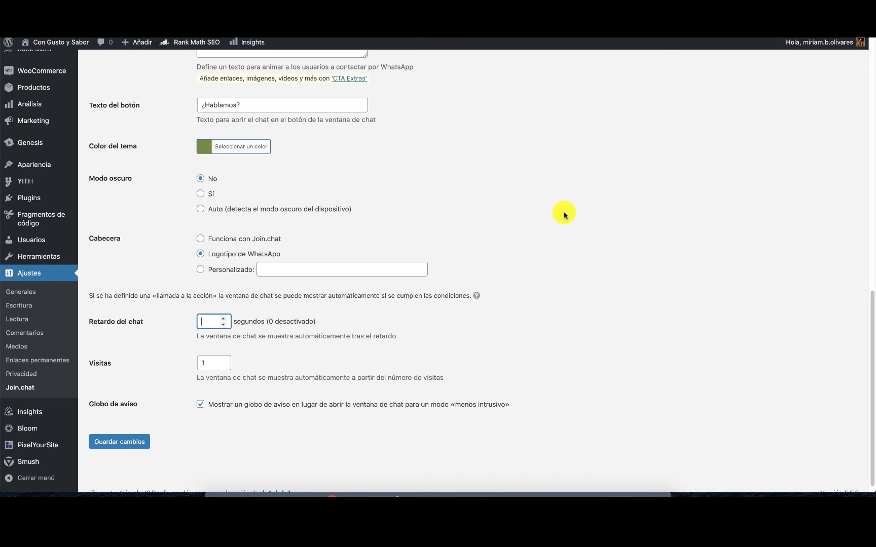
Uncheck Join.chat's WhatsApp Web option and save the changes with Guardar cambios.
scroll(550, 222, up, 10)
scroll(550, 221, up, 3)
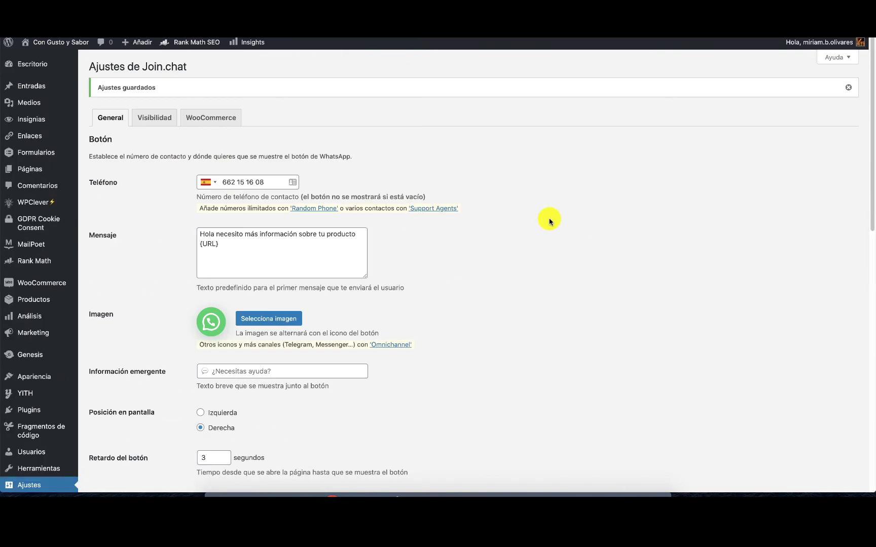
scroll(550, 222, down, 6)
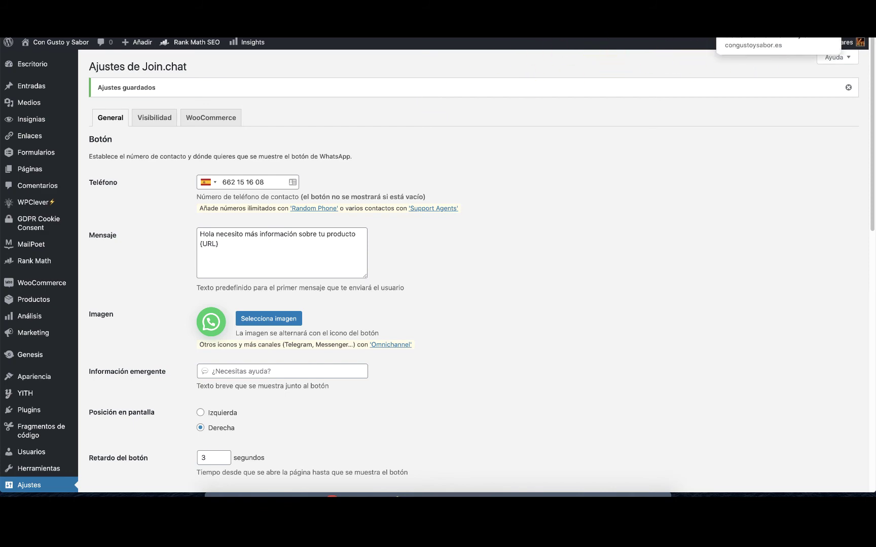
scroll(291, 289, down, 10)
scroll(295, 296, down, 2)
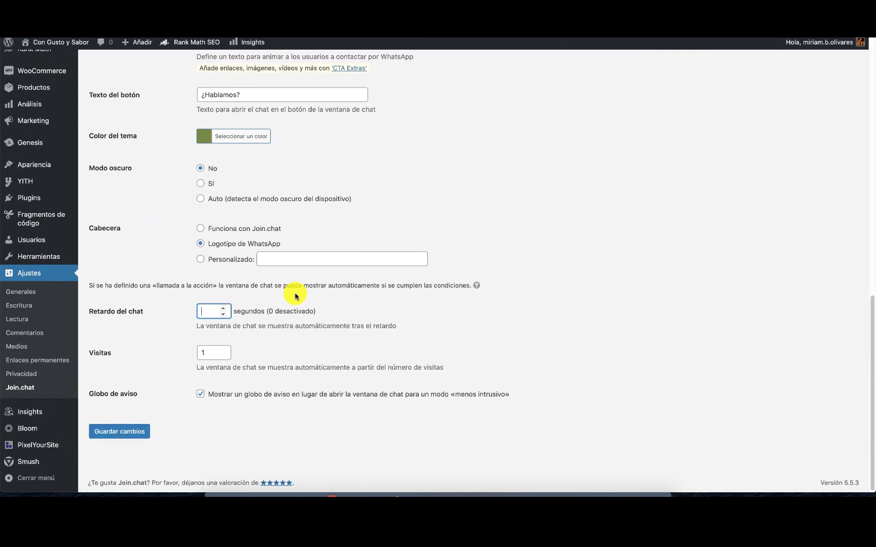
scroll(295, 296, up, 4)
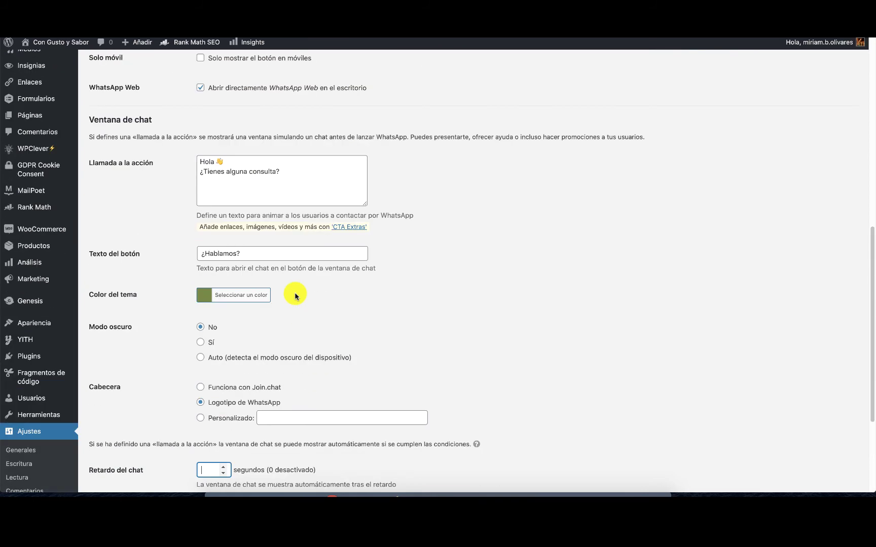
scroll(295, 296, up, 2)
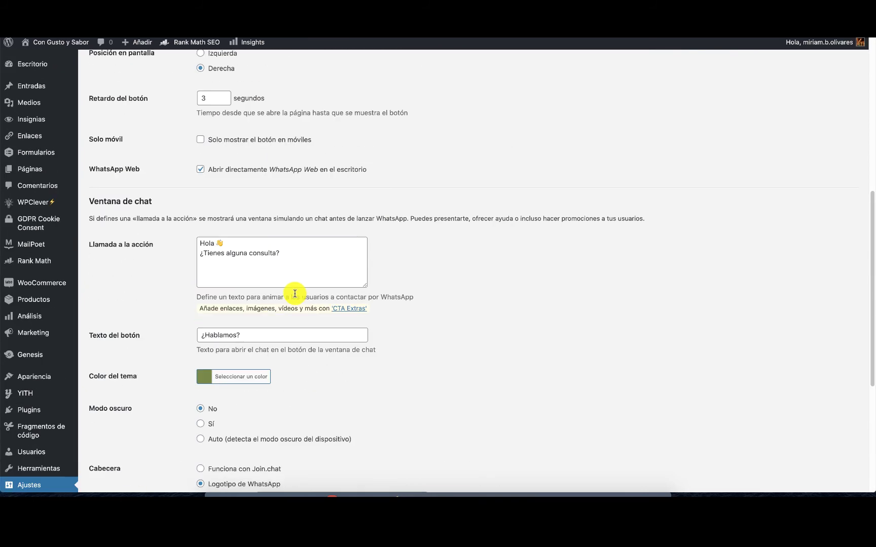
click(201, 170)
scroll(201, 175, down, 6)
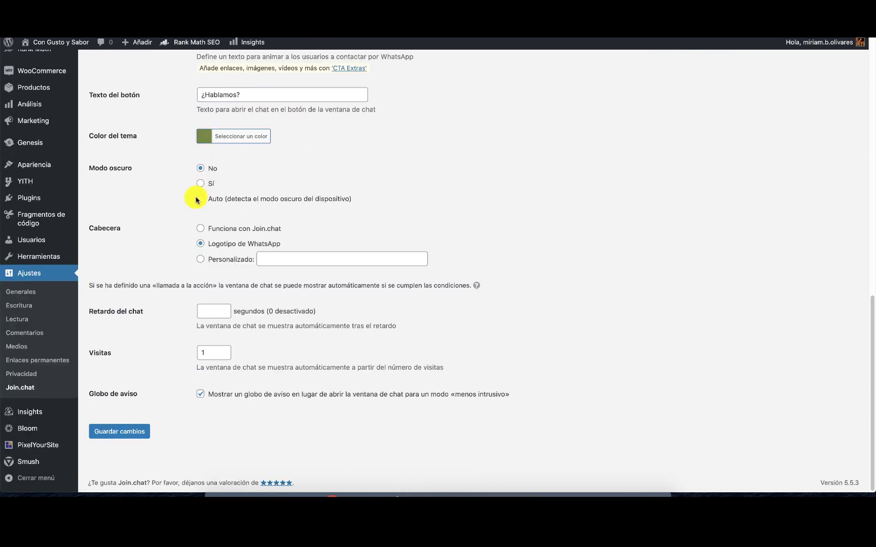
click(112, 435)
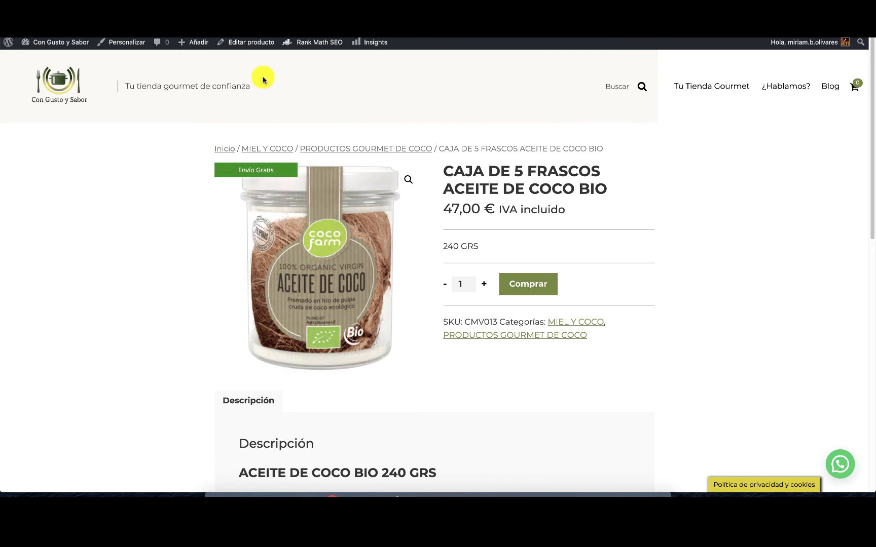
From the homepage, open the WhatsApp popup, choose ¿Hablamos?, check the prefilled message, and close WhatsApp.
click(78, 88)
click(65, 89)
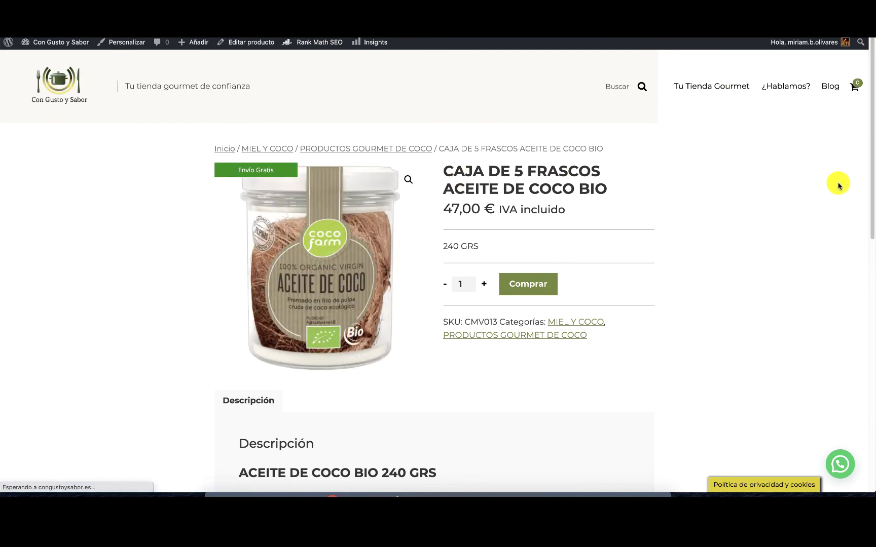
scroll(816, 215, down, 5)
scroll(817, 216, down, 3)
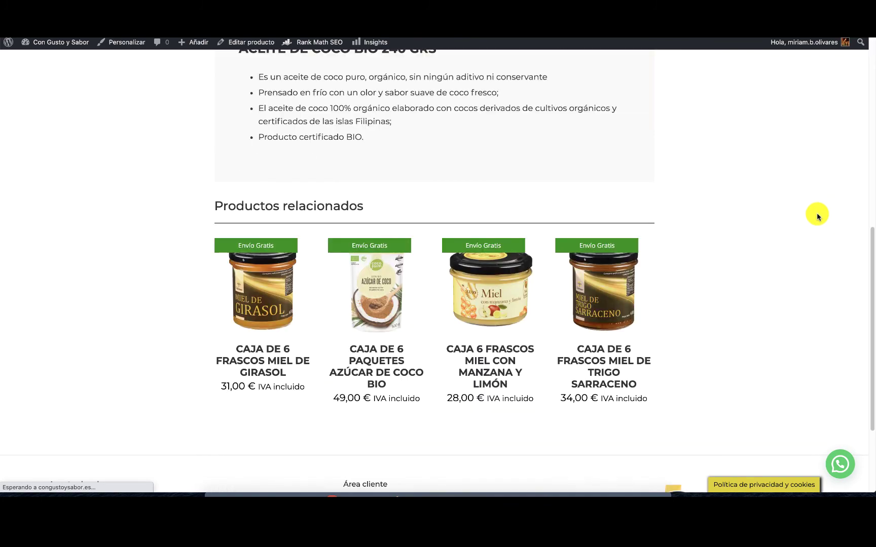
scroll(816, 213, down, 5)
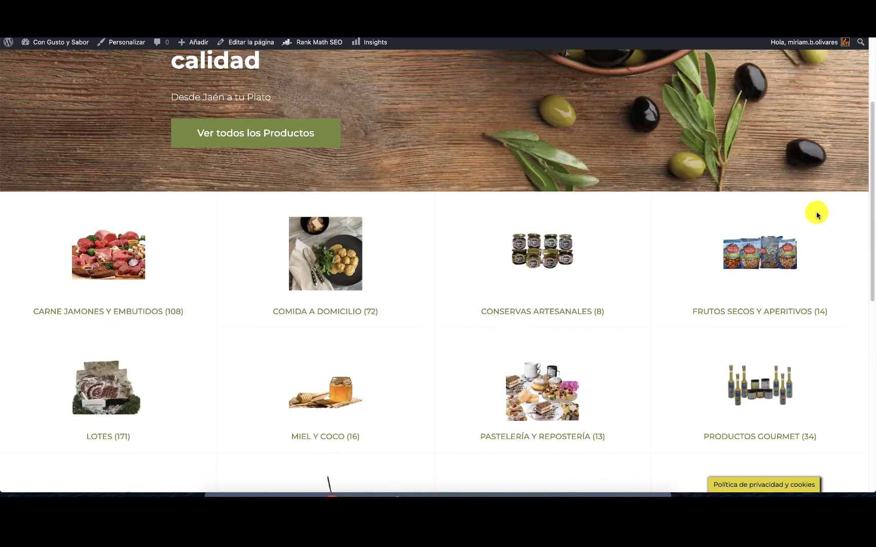
scroll(817, 216, down, 6)
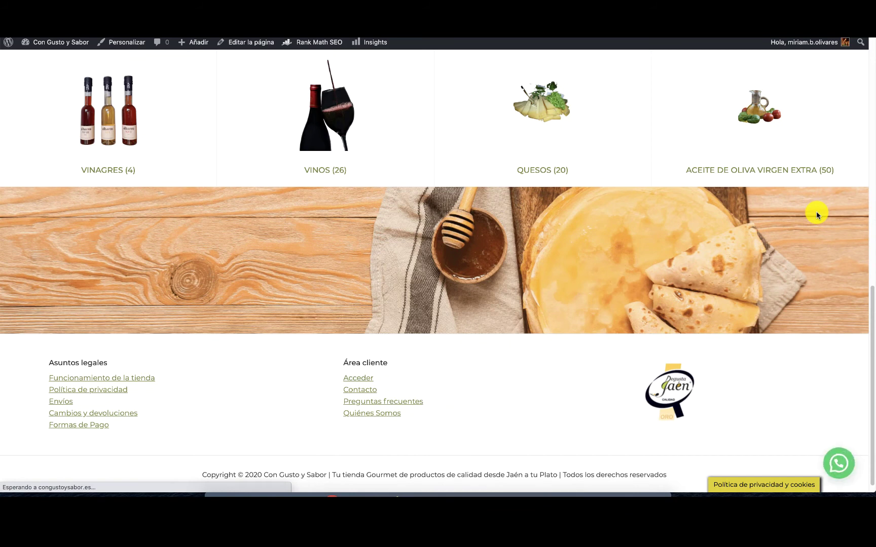
click(849, 465)
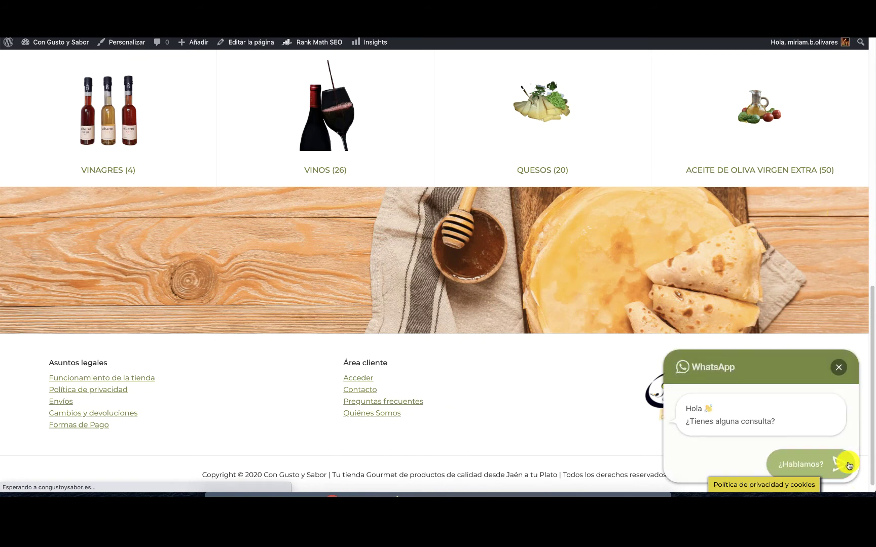
click(815, 460)
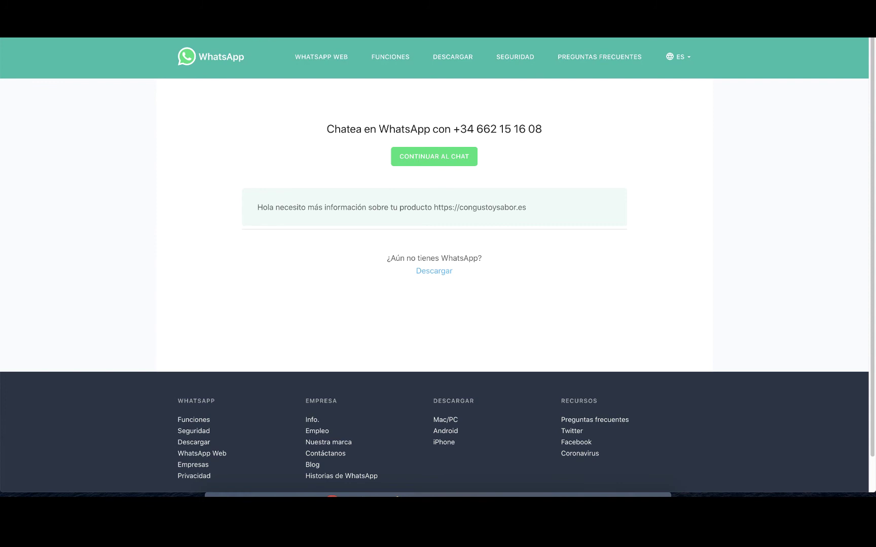
key(super+w)
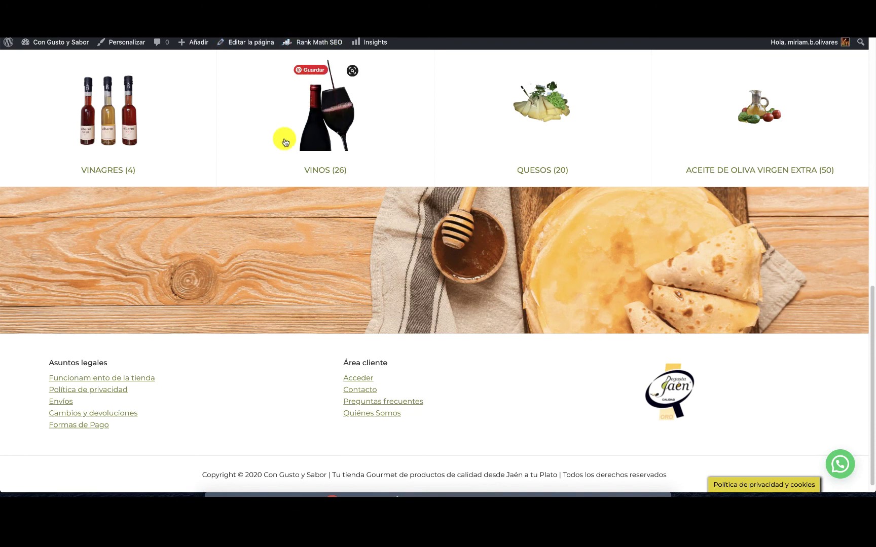
Go to Widgets, expand Pie de página 2, and open the 'HTML personalizado: Área cliente' widget.
scroll(398, 138, up, 2)
scroll(398, 137, up, 2)
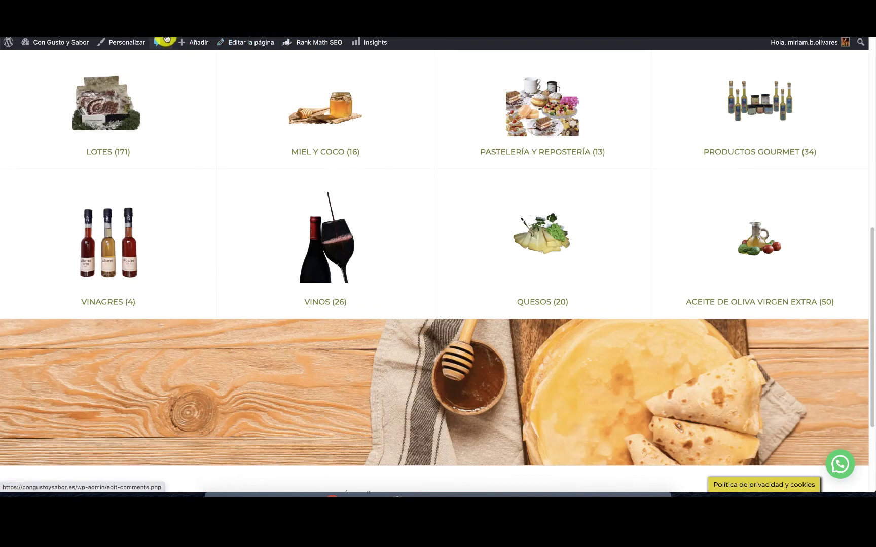
mouse_move(55, 45)
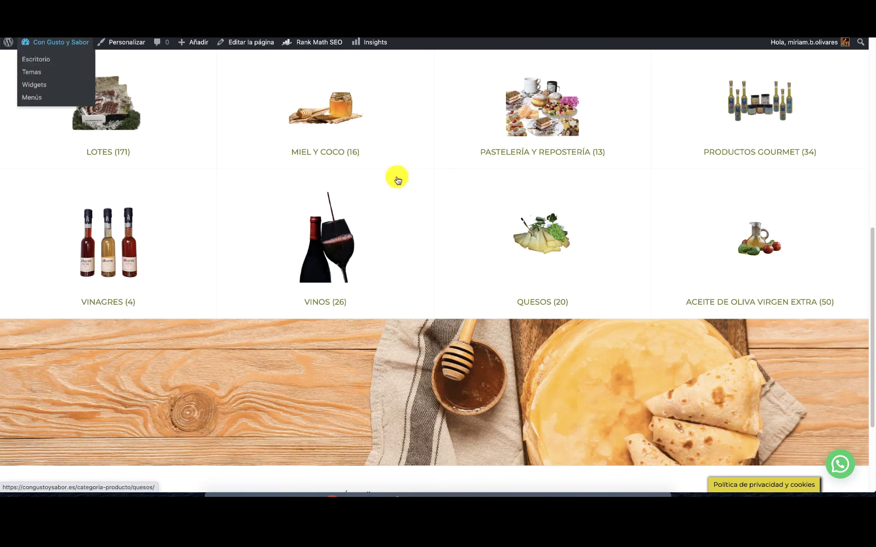
scroll(817, 124, up, 1)
scroll(818, 123, up, 10)
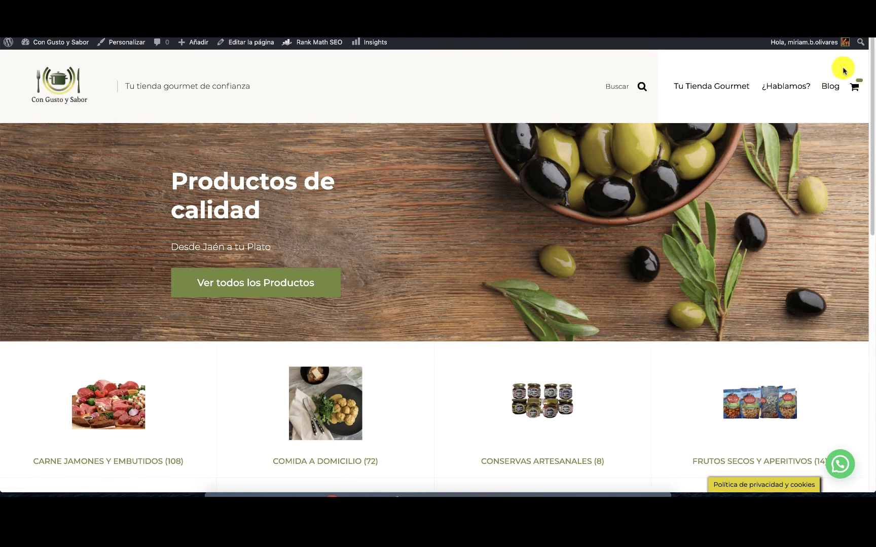
scroll(755, 238, down, 15)
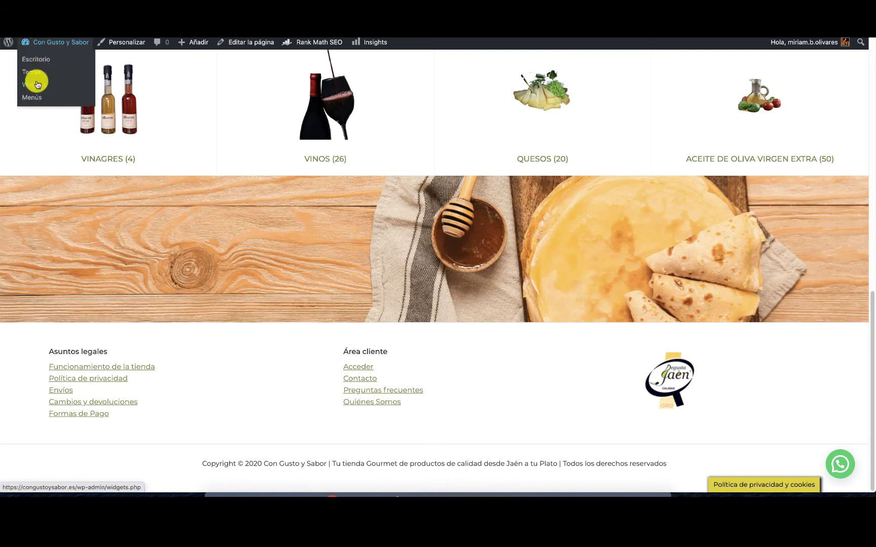
click(40, 87)
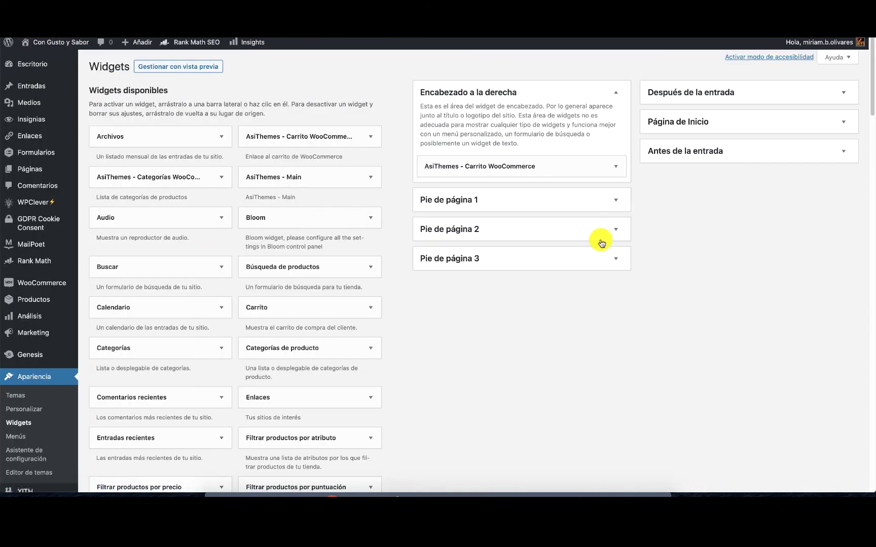
click(592, 259)
click(606, 259)
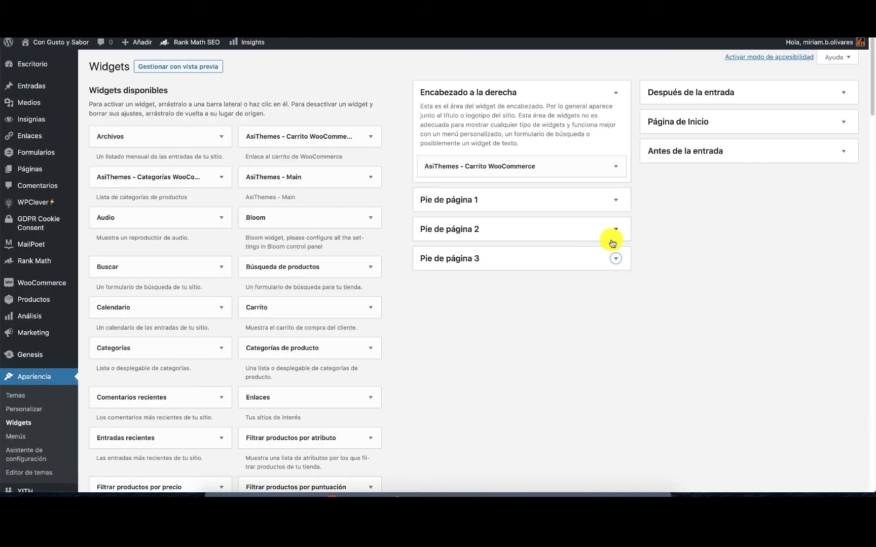
click(612, 231)
click(615, 267)
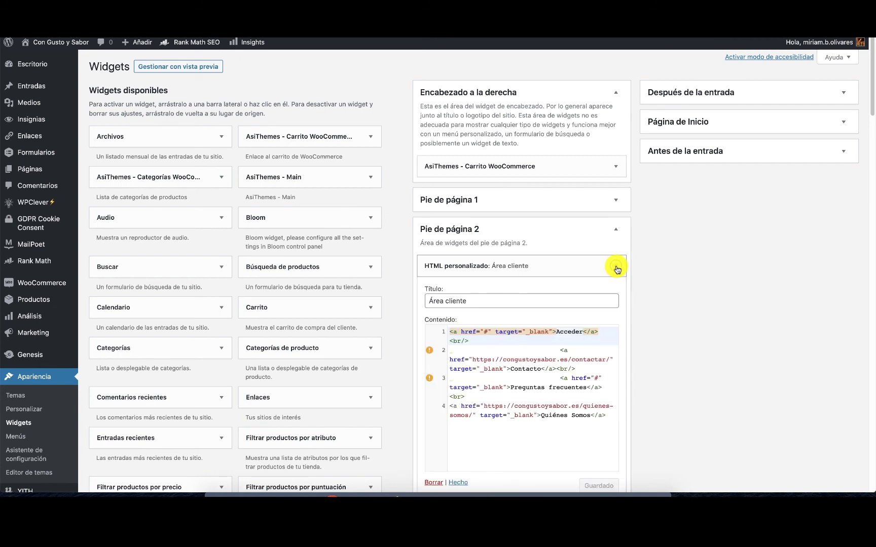
Paste the WhatsApp chat URL on a new line after Quiénes Somos, prefixed with <a href=".
click(610, 415)
key(Return)
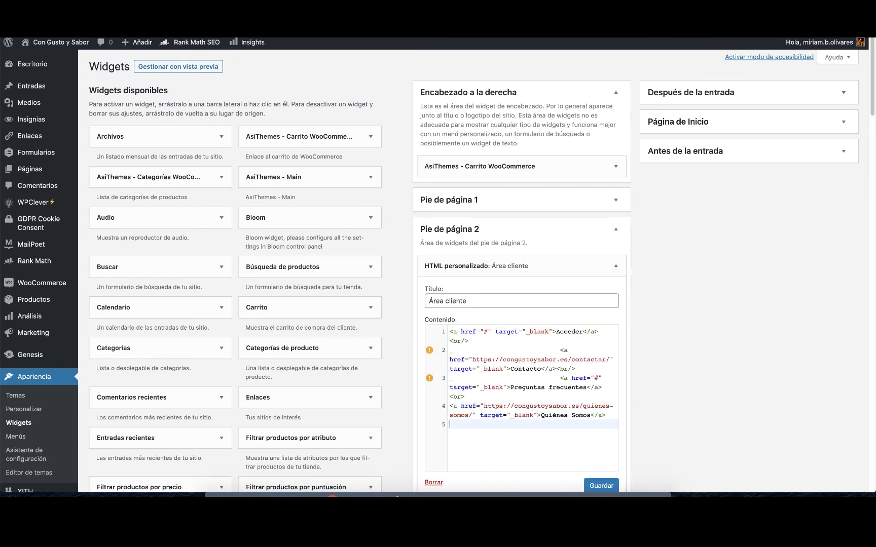
key(Return)
key(ctrl+v)
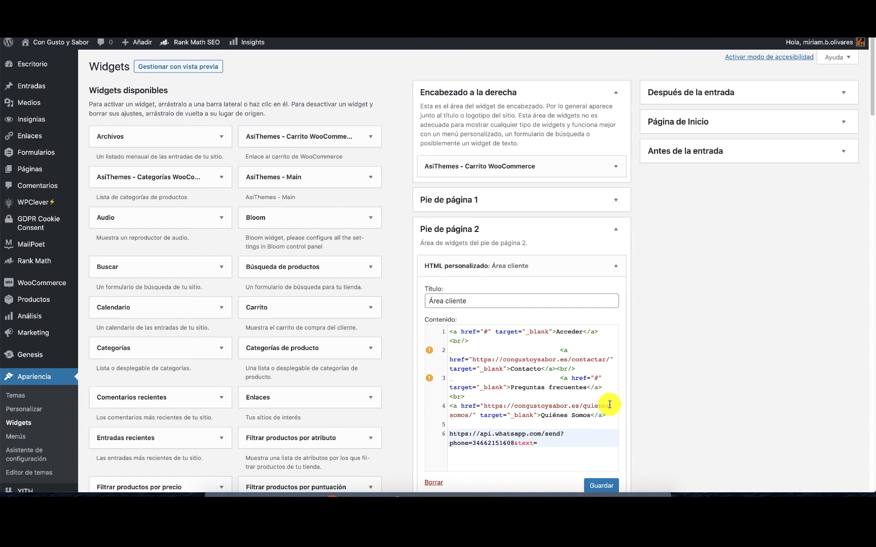
click(450, 430)
text(<a )
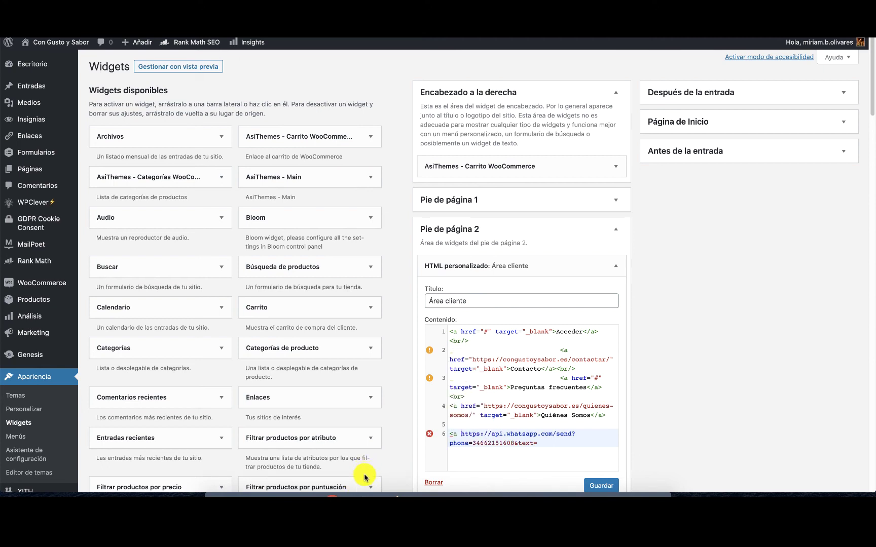
text(h)
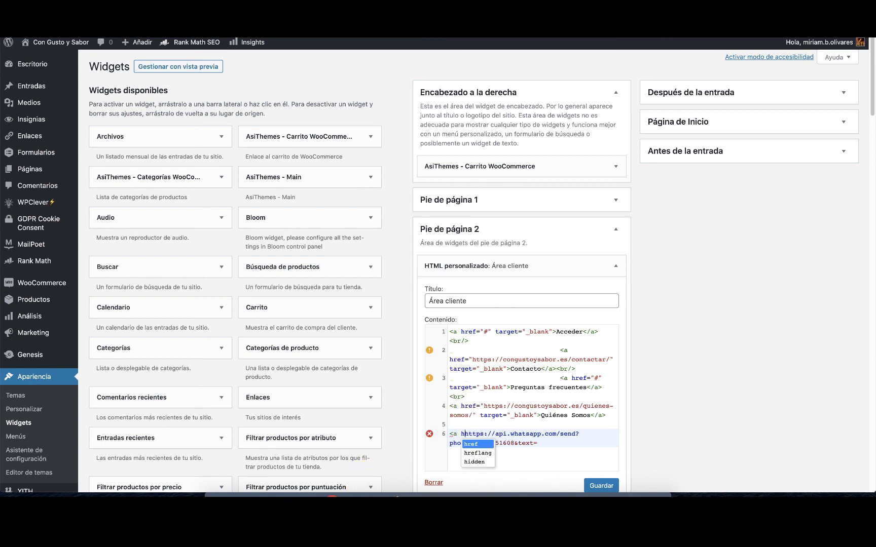
text(ref)
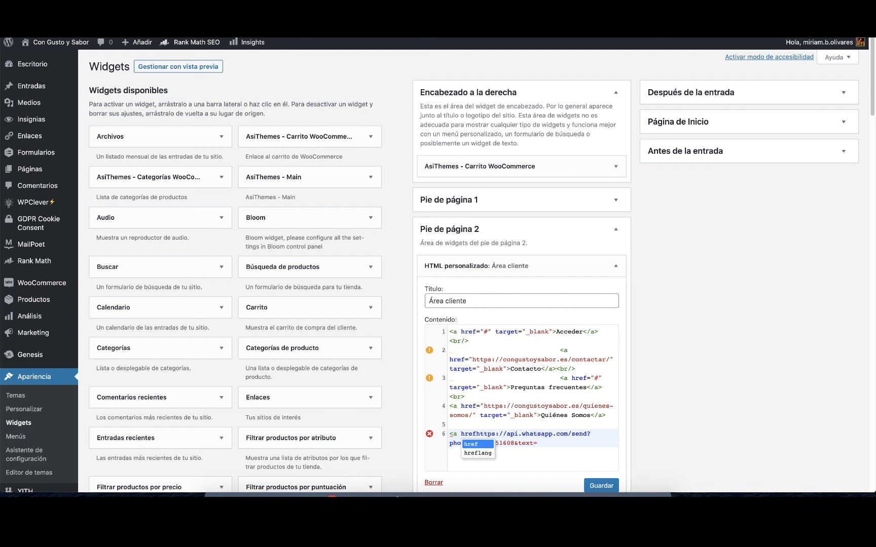
text(=")
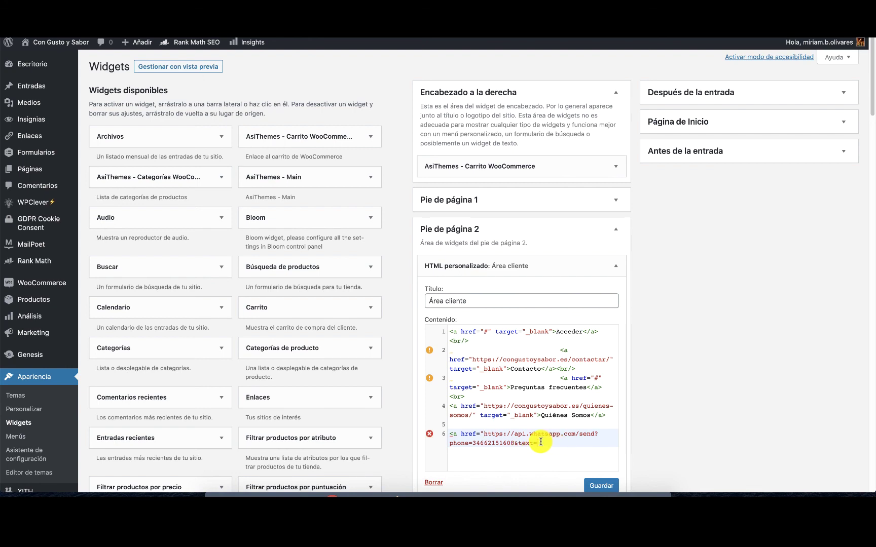
Finish the link with target="_blank">whatsapp</a> and save the widget.
click(540, 442)
text(" targ)
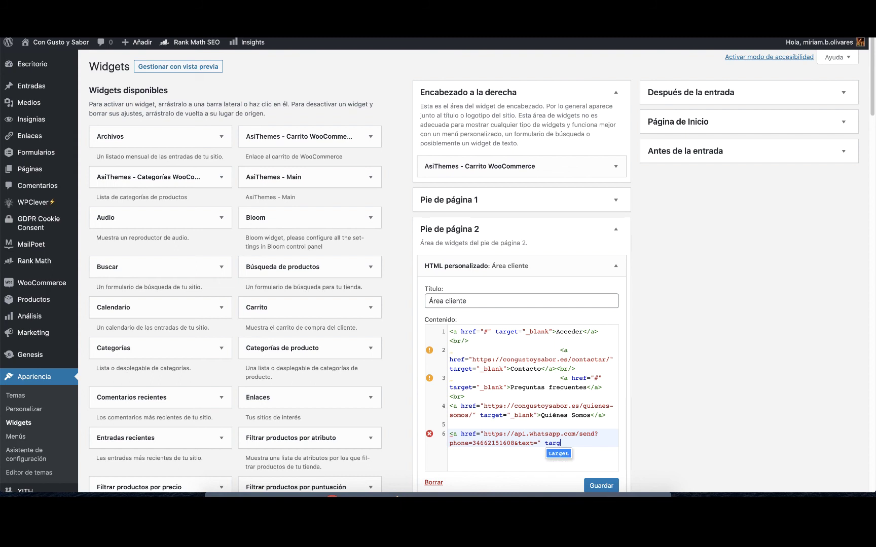
text(et=)
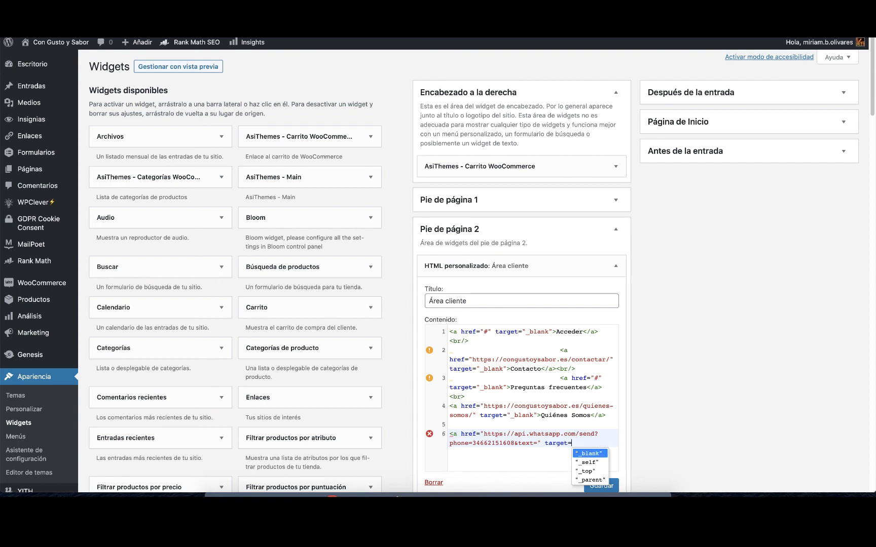
text("_blank")
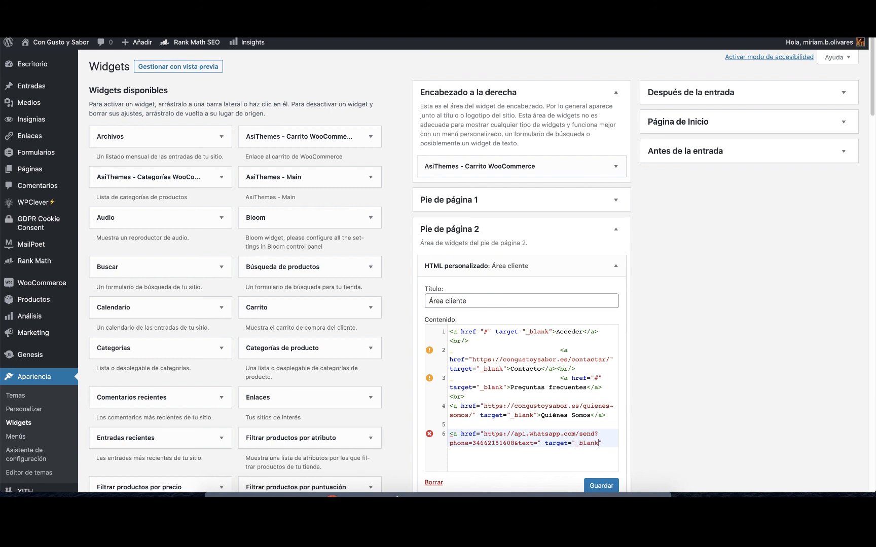
text(></a>)
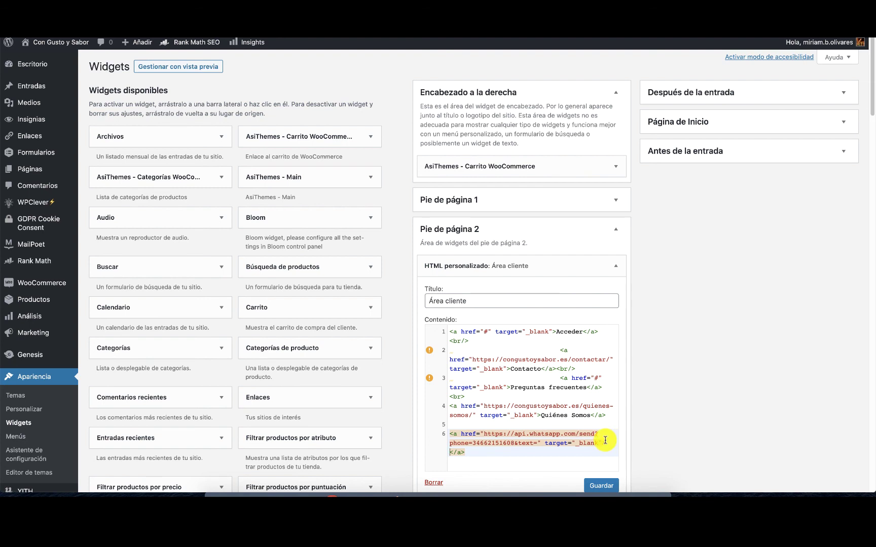
double_click(608, 442)
triple_click(447, 453)
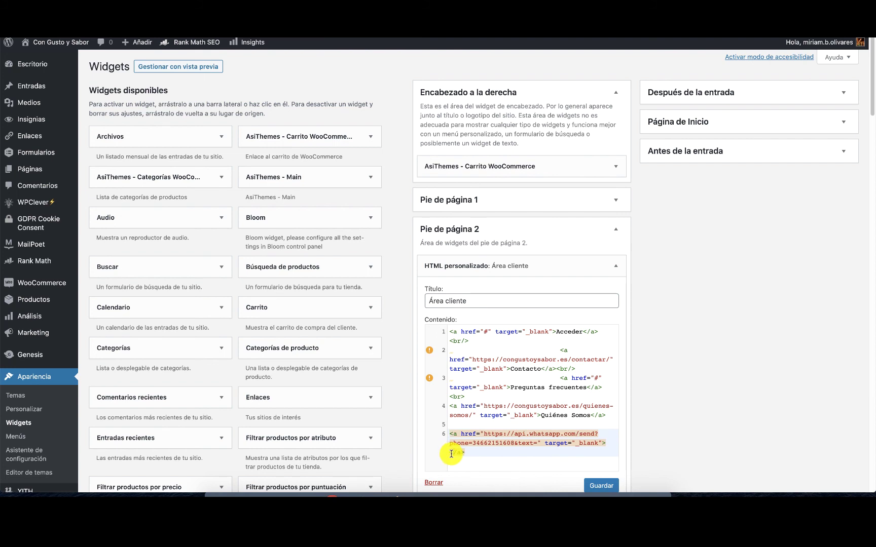
click(449, 453)
text(what)
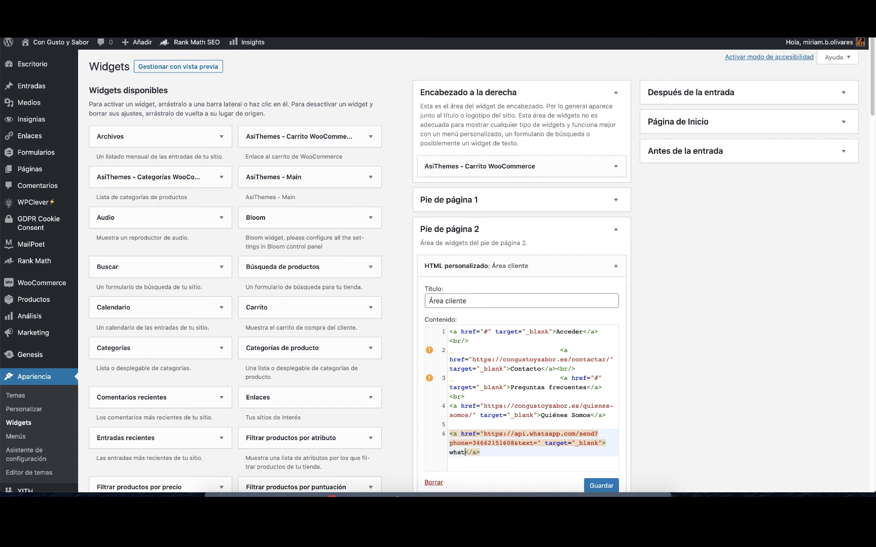
text(sapp)
click(599, 486)
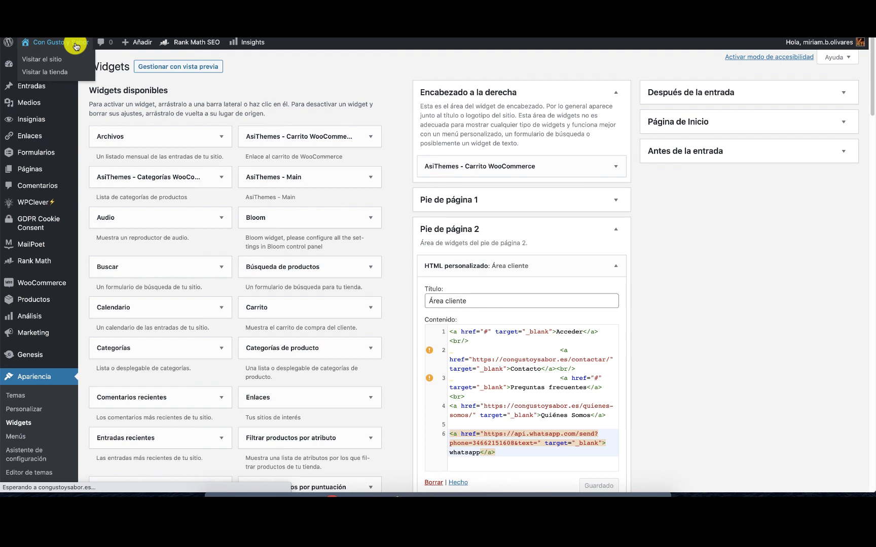
Test the storefront footer 'whatsapp' link through 'Continuar al chat' to the shop's WhatsApp chat.
scroll(53, 90, down, 15)
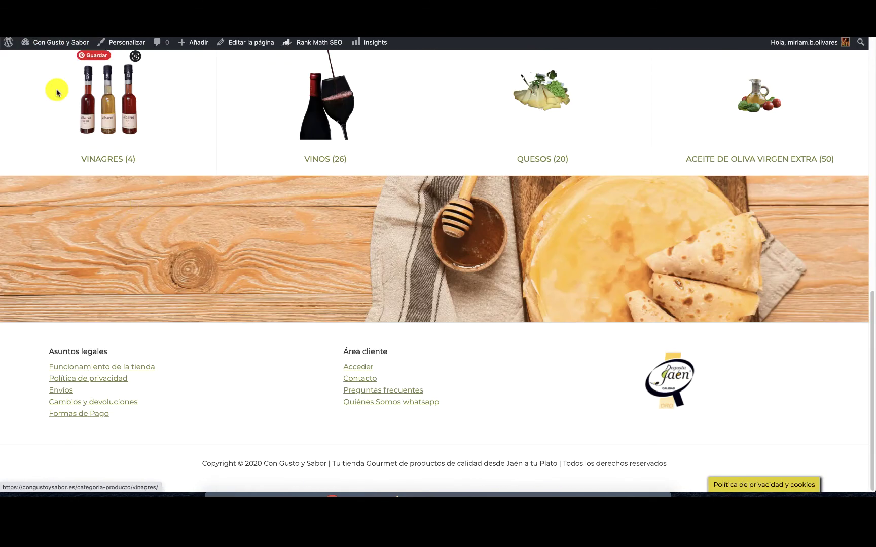
click(426, 403)
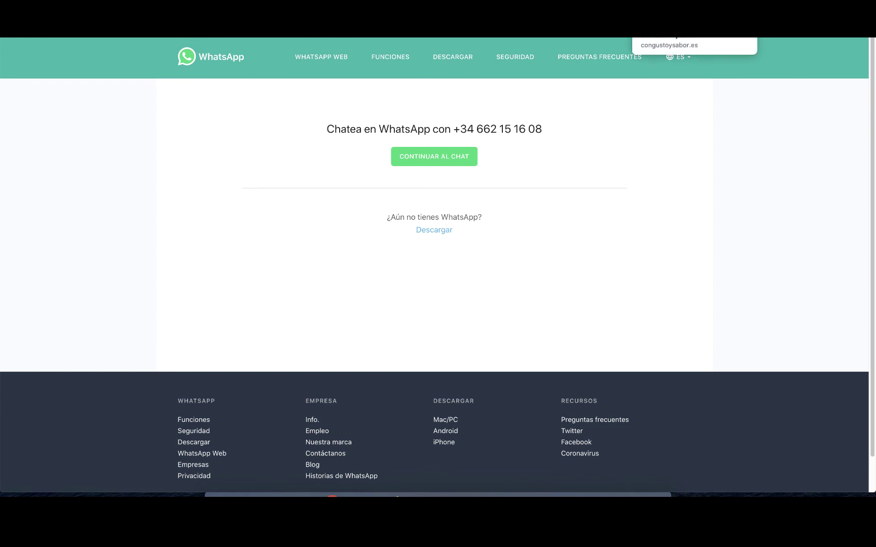
click(475, 156)
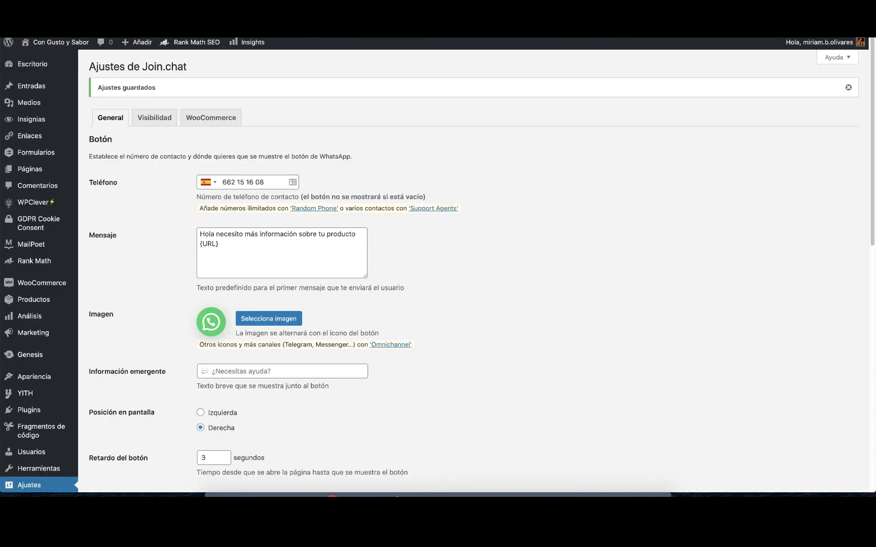
Re-enable opening WhatsApp Web directly on desktop in Join.chat and save with Guardar cambios.
scroll(72, 428, down, 10)
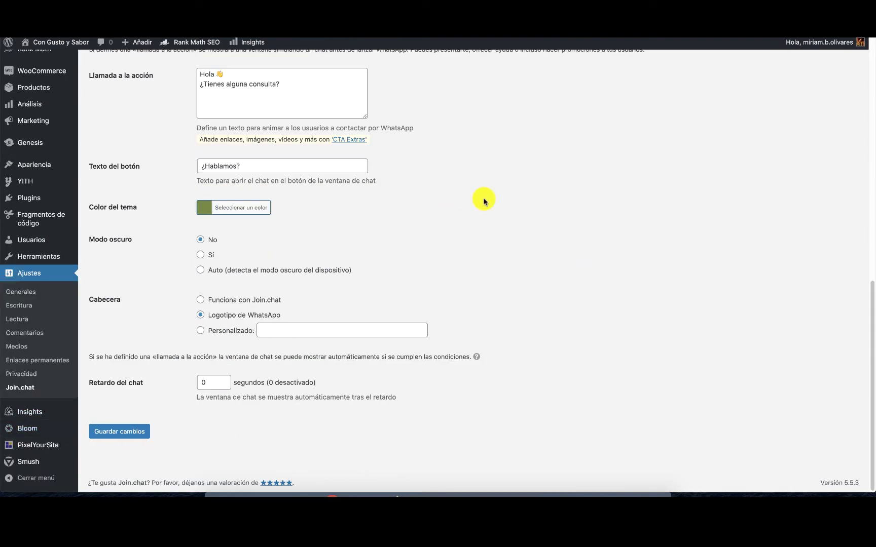
scroll(381, 258, up, 5)
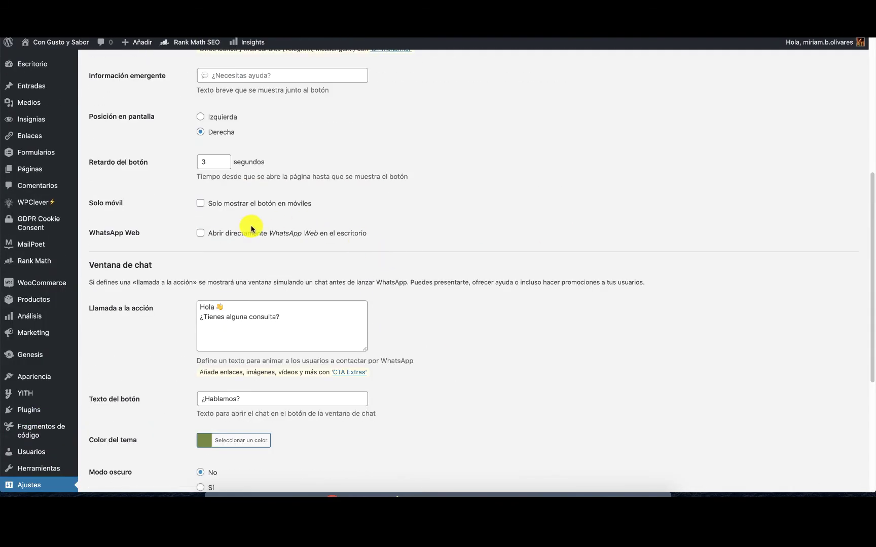
click(201, 233)
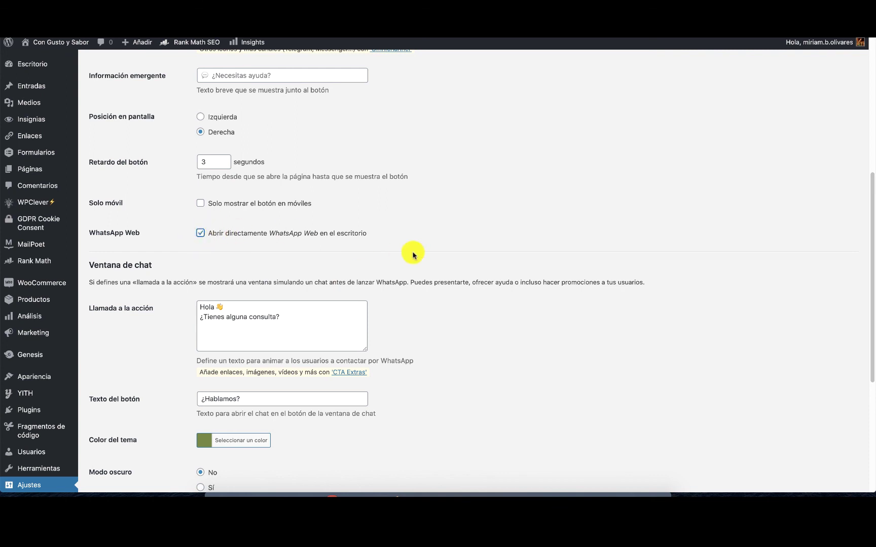
scroll(82, 430, down, 5)
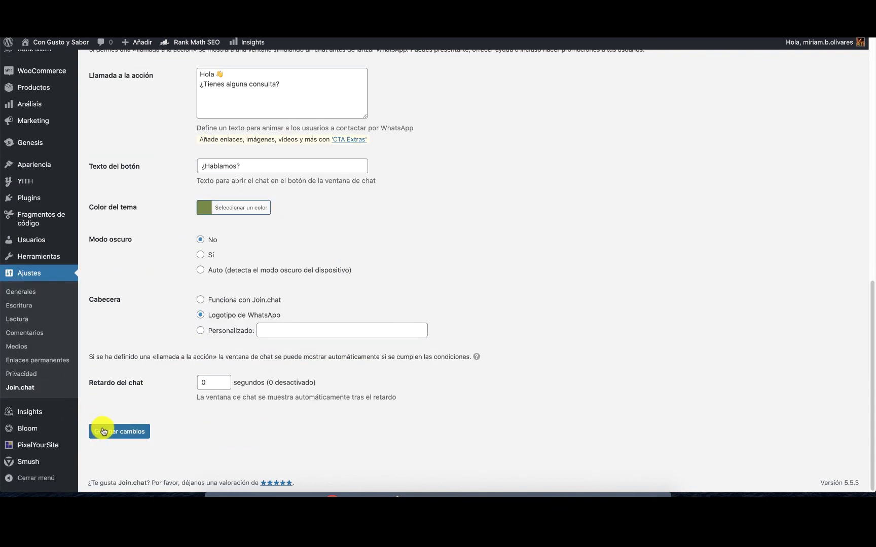
click(107, 431)
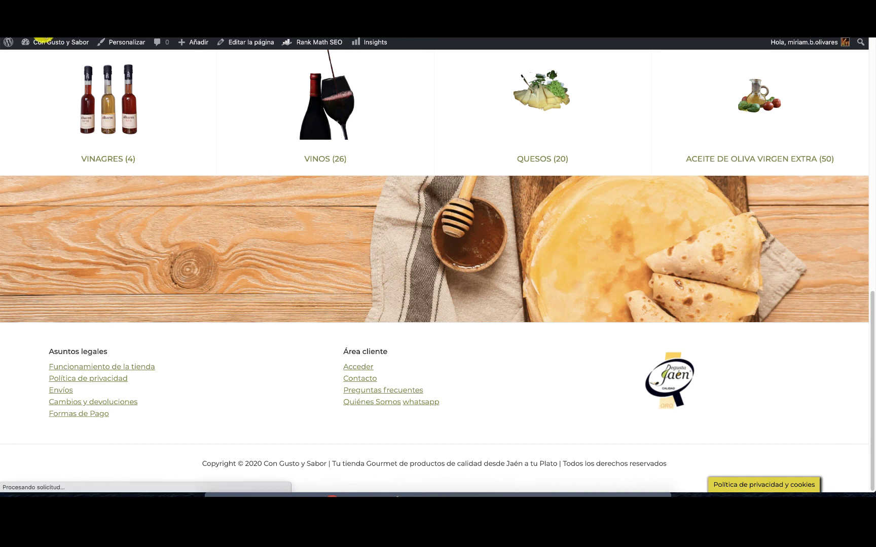
Follow the footer 'whatsapp' link through 'Continuar al chat' to WhatsApp Web.
click(425, 403)
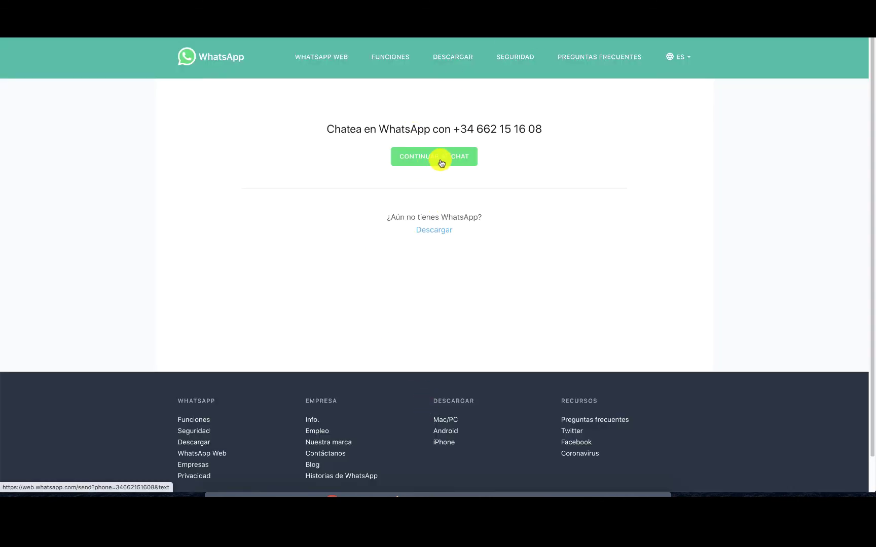
click(441, 162)
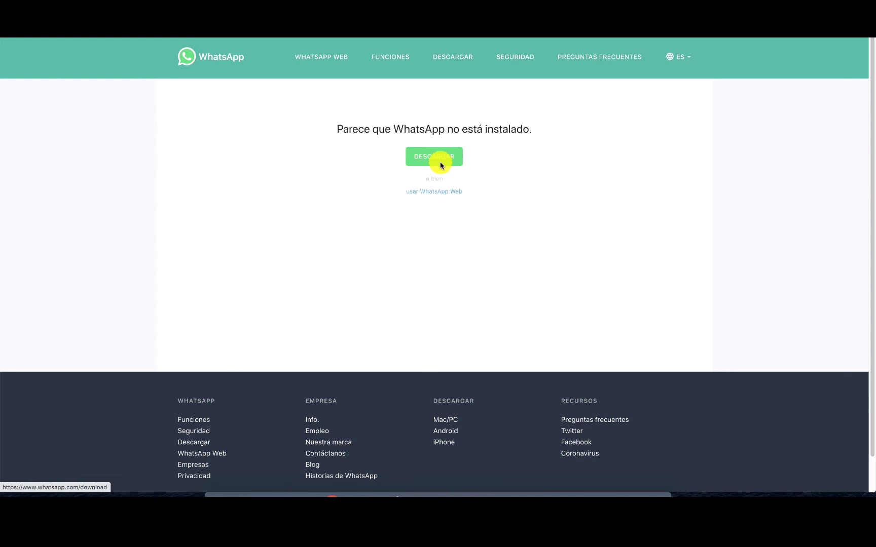
click(442, 193)
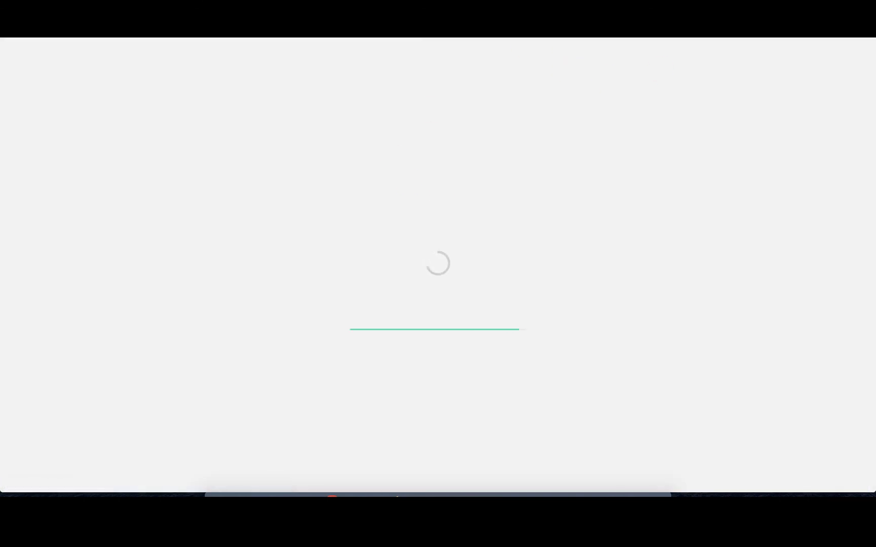
Close the WhatsApp Web tab and return to the top of the storefront homepage.
key(super+w)
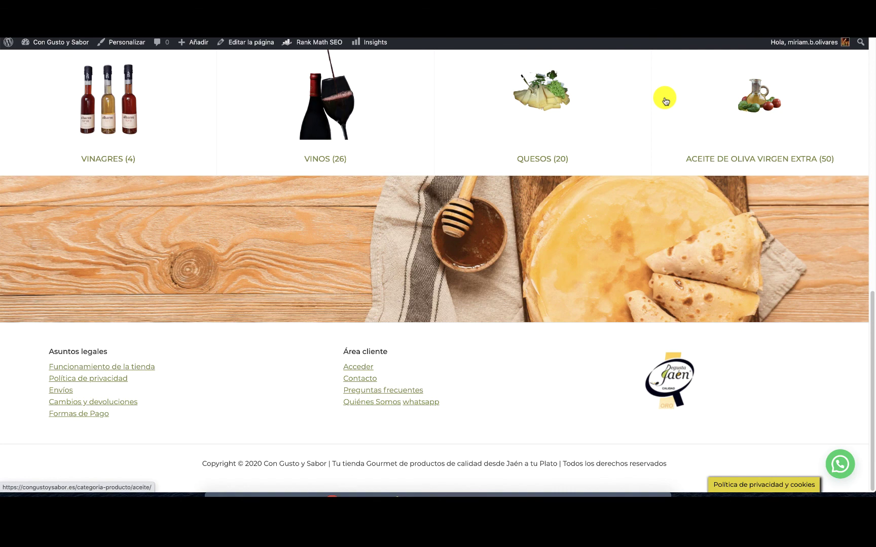
scroll(564, 247, up, 7)
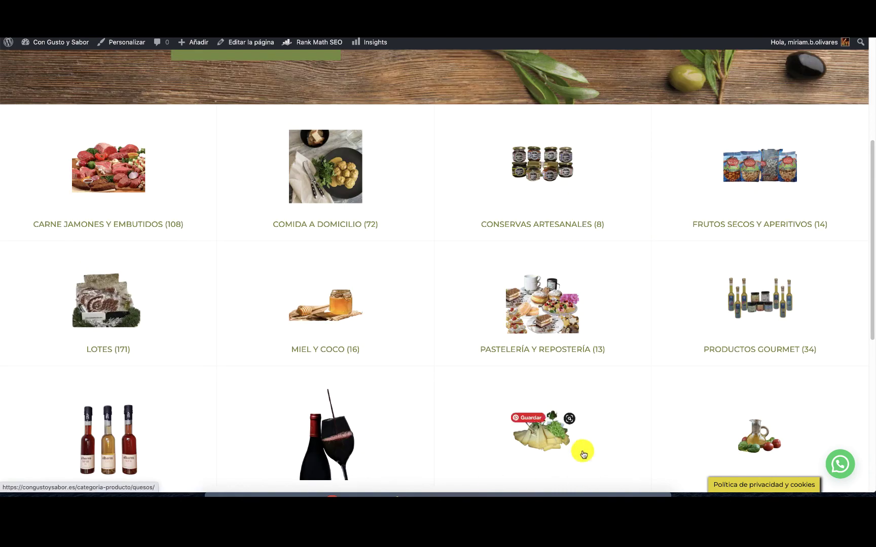
scroll(426, 466, down, 7)
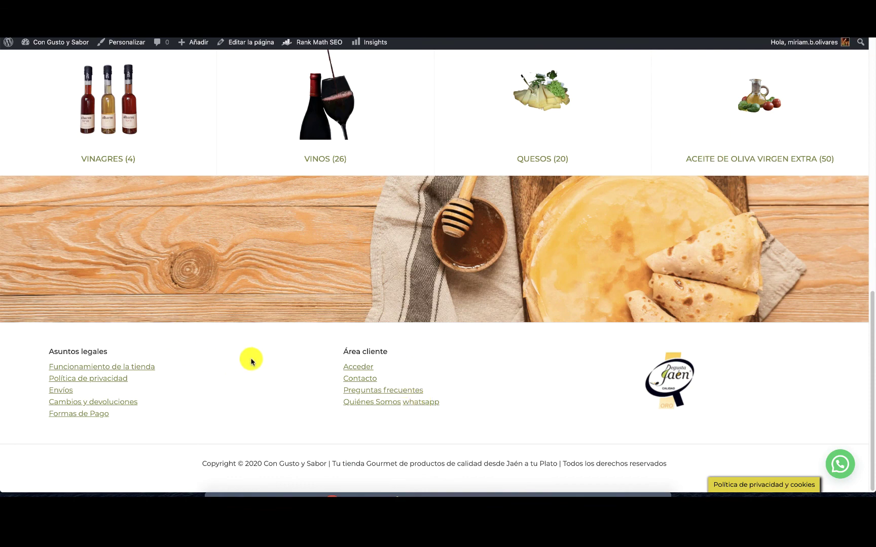
scroll(696, 111, up, 12)
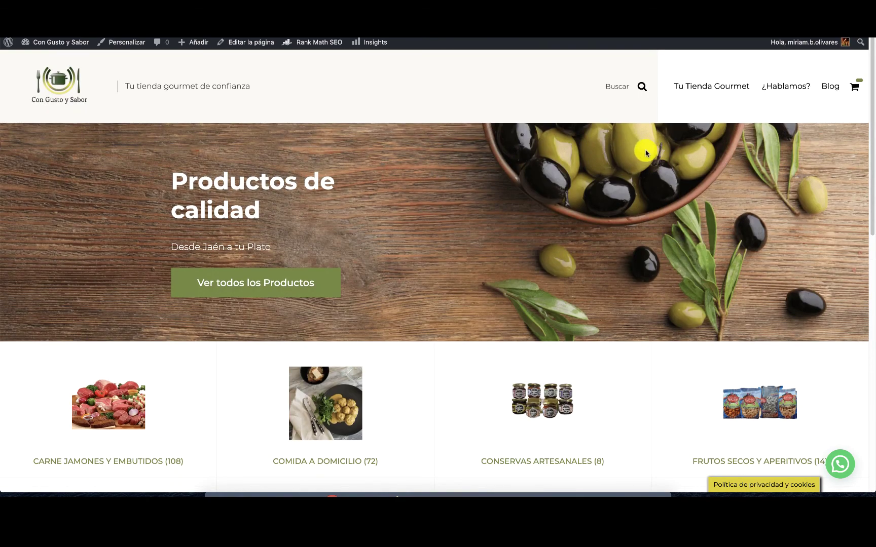